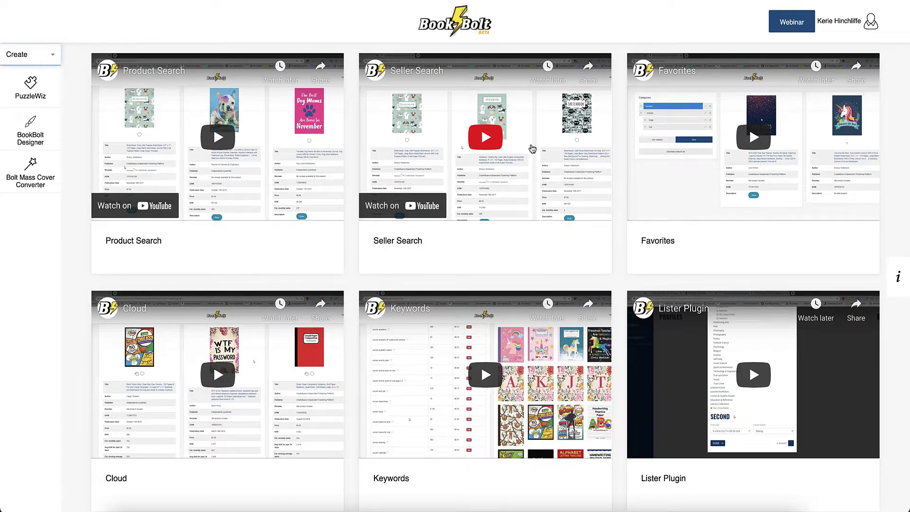
- Switch Book Bolt to the Research section and scroll through its tutorial video grid
left_click(44, 56)
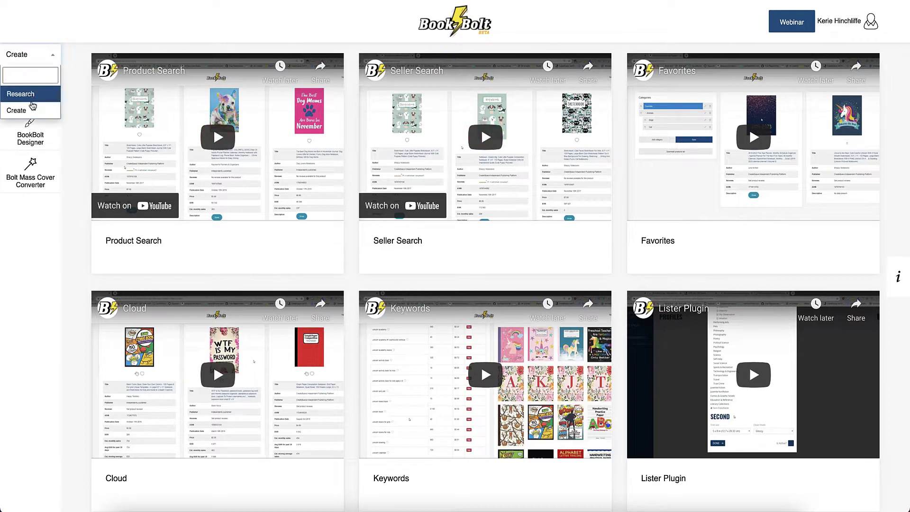
left_click(24, 94)
scroll(64, 227, "down", 1)
scroll(64, 227, "down", 3)
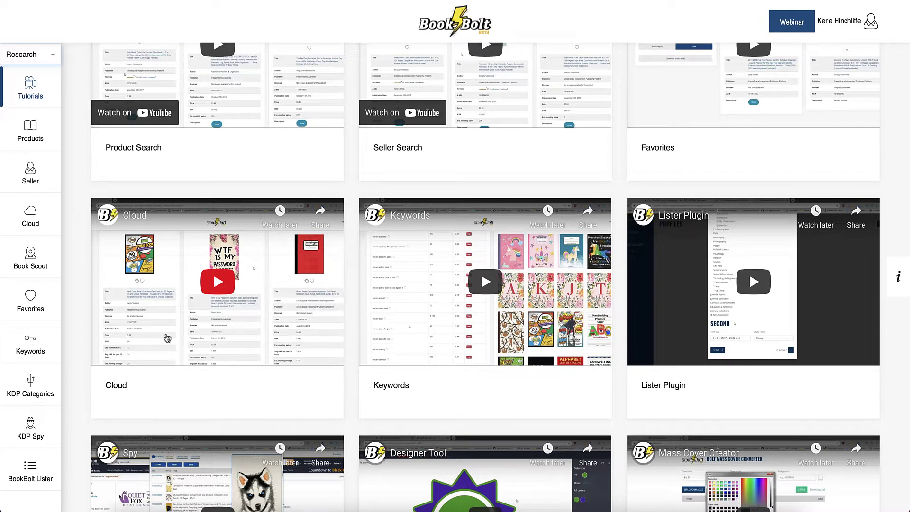
scroll(75, 232, "up", 4)
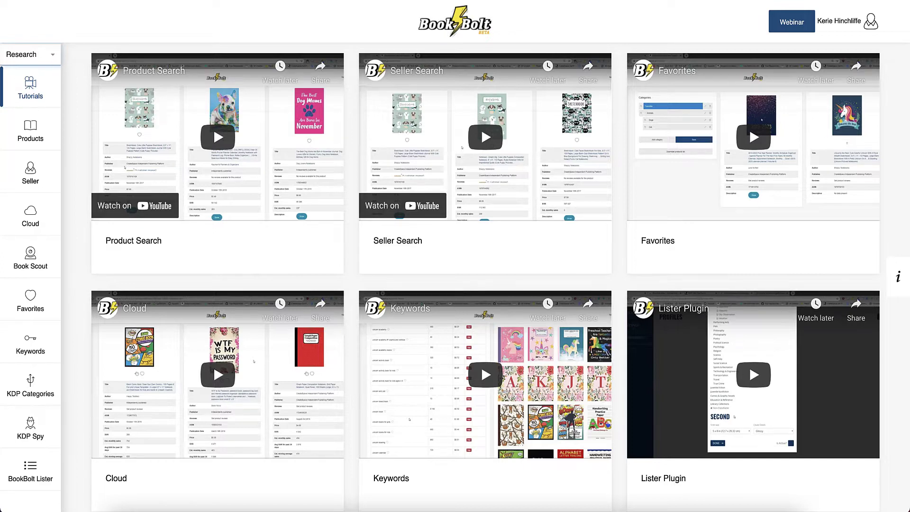
- View the BookBolt Plans register page, then return to the BookBolt Tutorials window
left_click(272, 0)
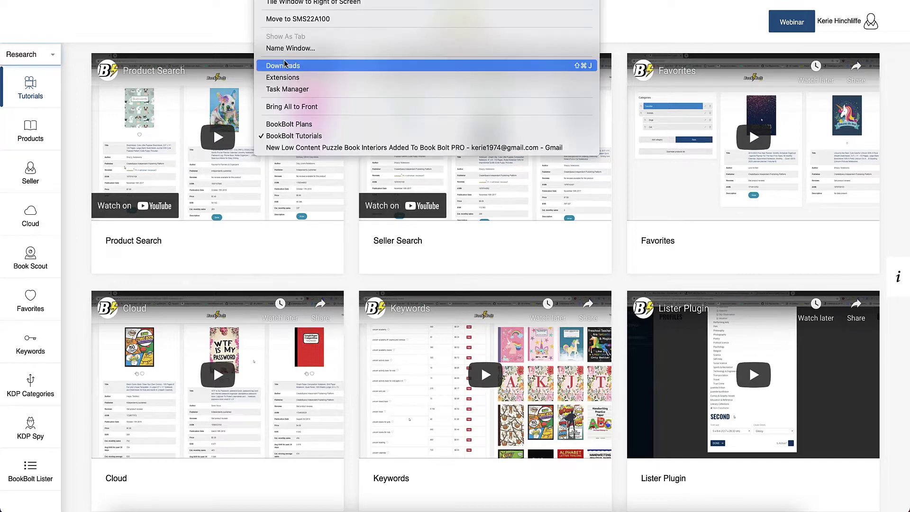
left_click(300, 124)
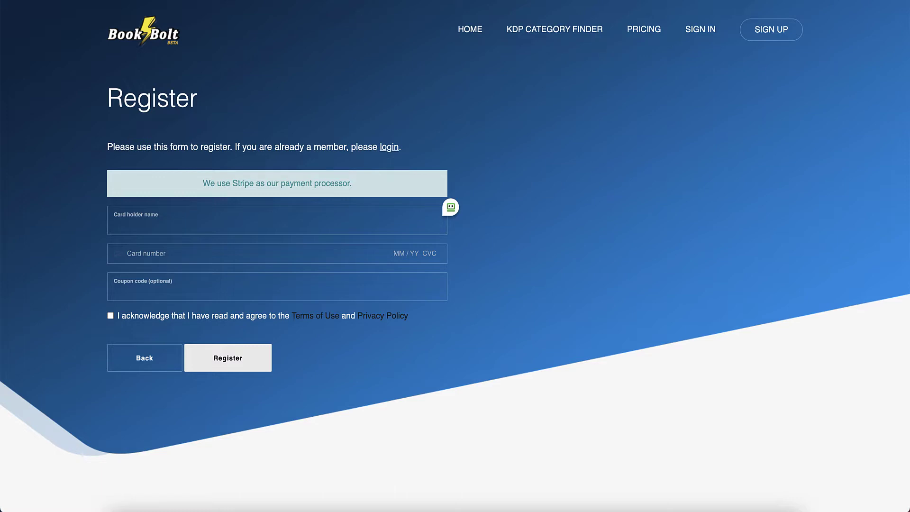
left_click(270, 0)
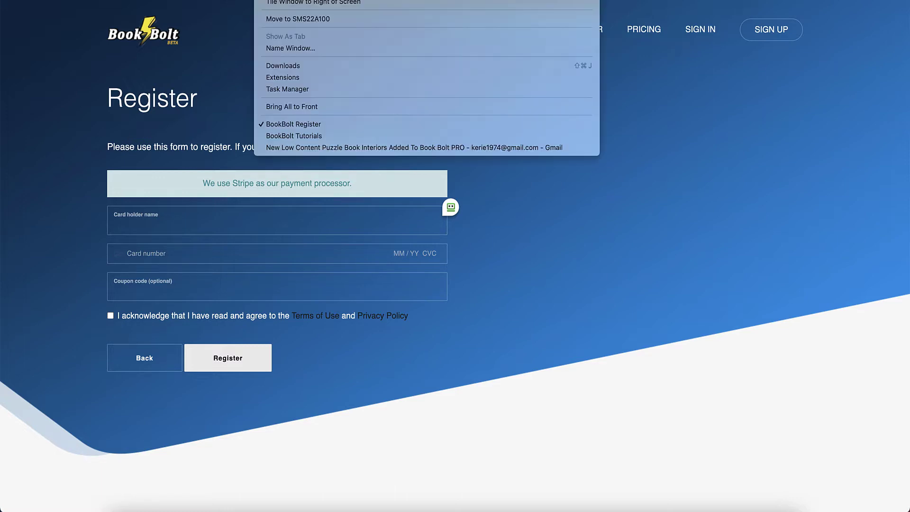
left_click(336, 136)
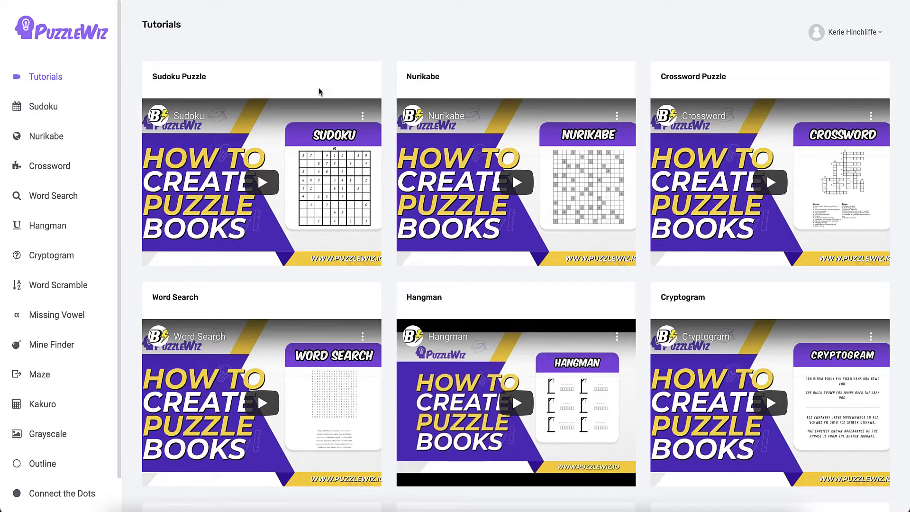
scroll(516, 183, "down", 5)
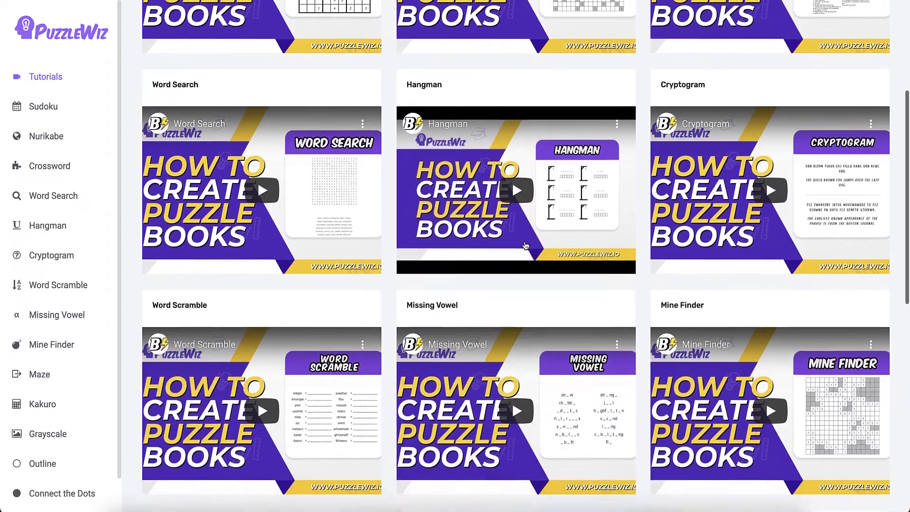
scroll(521, 244, "down", 7)
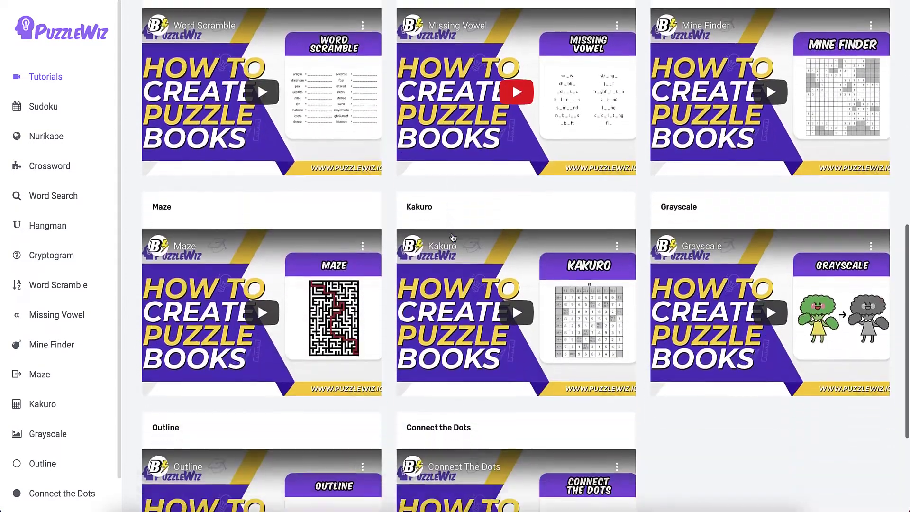
scroll(453, 237, "down", 4)
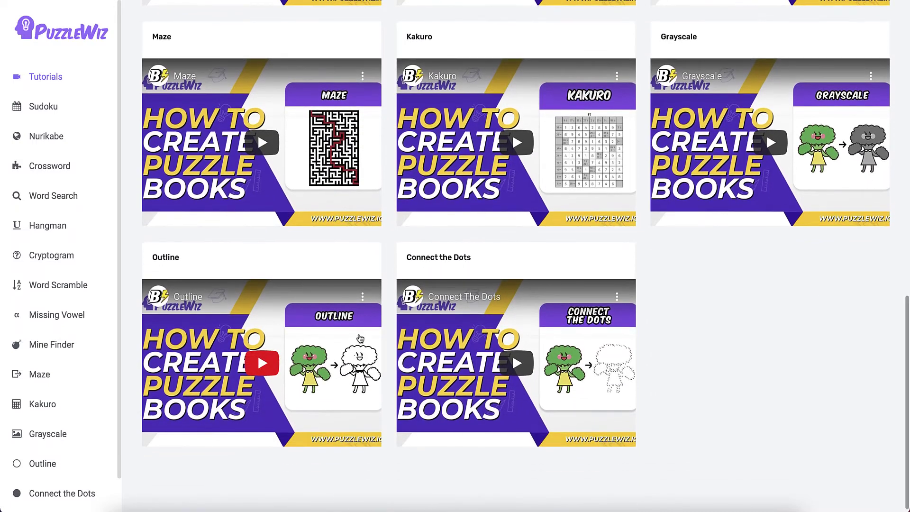
scroll(299, 175, "up", 1)
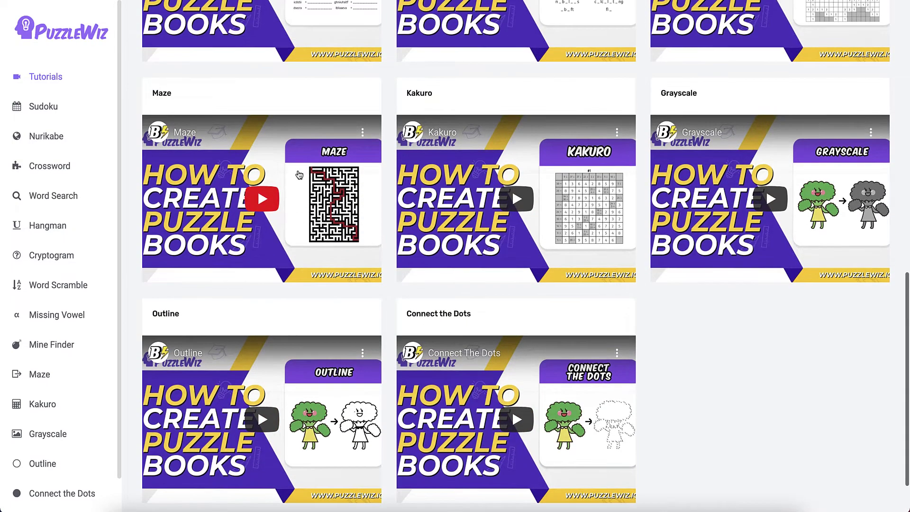
scroll(303, 175, "up", 3)
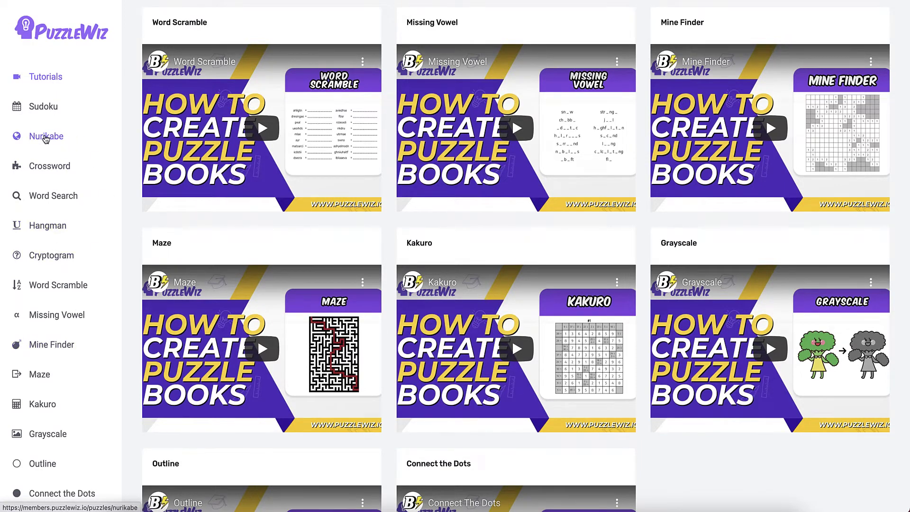
- Open the Nurikabe generator from the PuzzleWiz sidebar
left_click(46, 137)
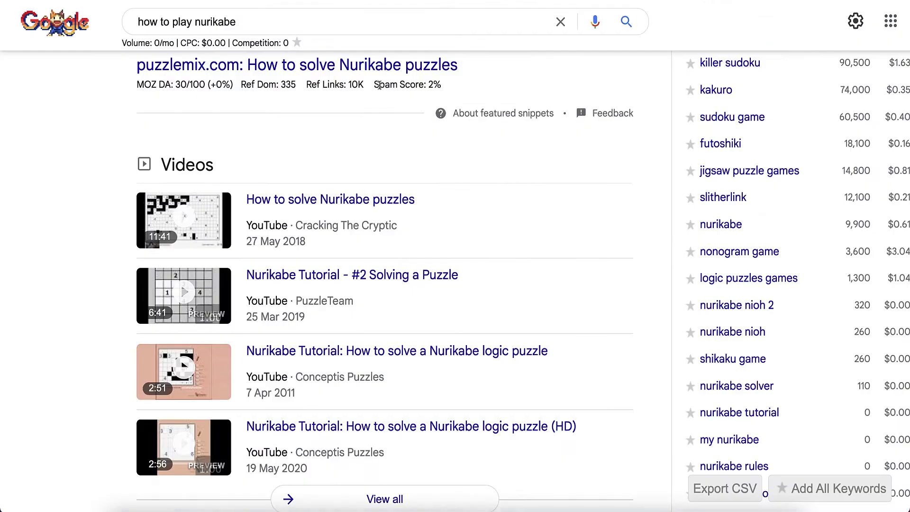
- Scroll through the 'how to play nurikabe' results to review the rules and tutorial videos
scroll(382, 89, "up", 5)
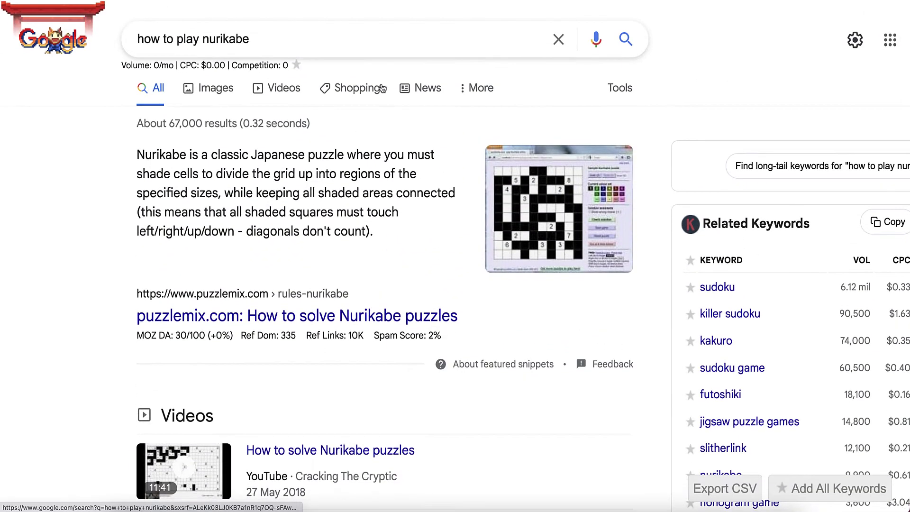
scroll(290, 173, "down", 10)
scroll(284, 171, "up", 3)
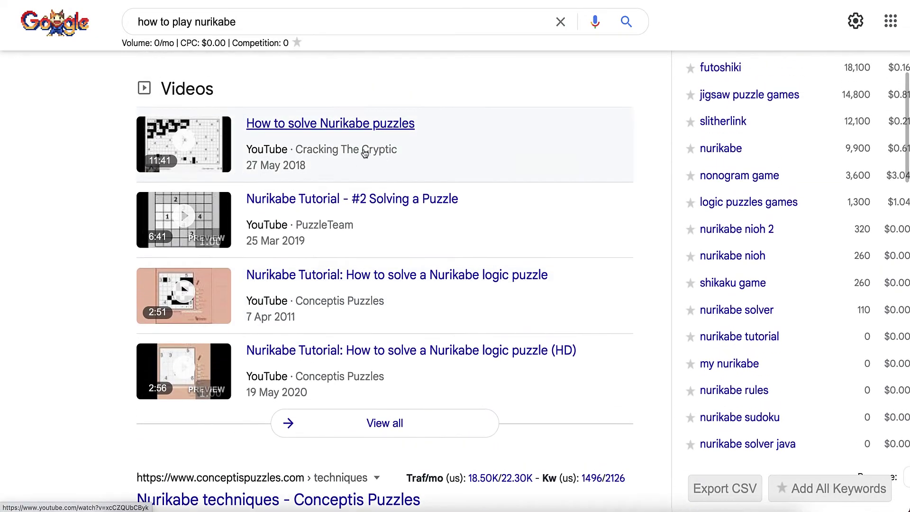
scroll(345, 152, "down", 7)
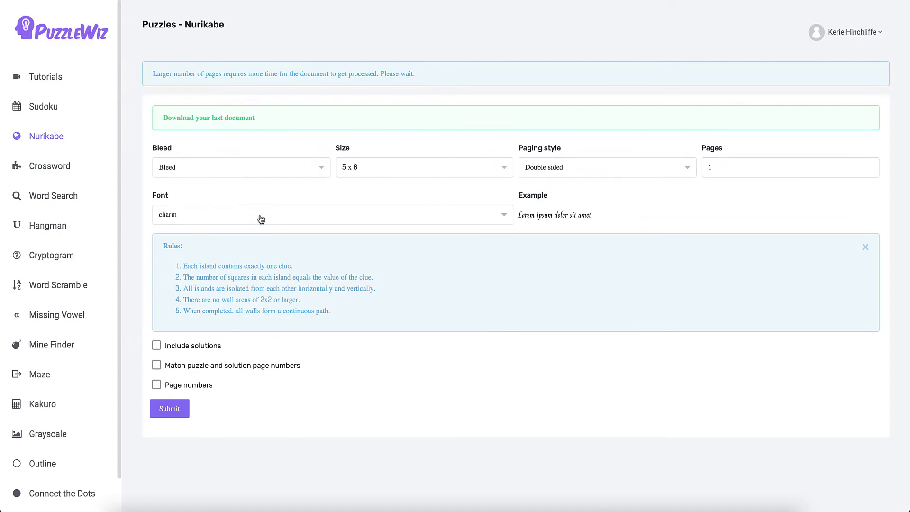
- Set the Nurikabe font to abeezee, include solutions and match puzzle and solution page numbers
left_click(260, 217)
type("abeee")
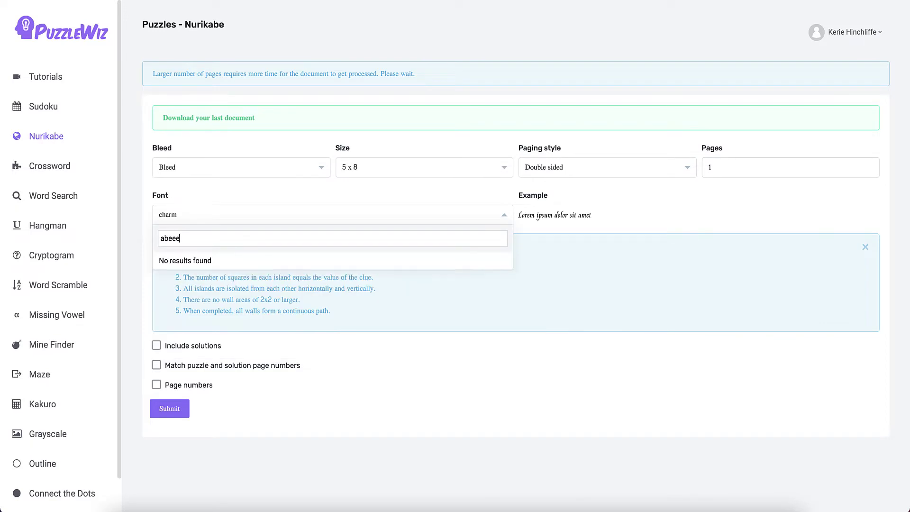
key("BackSpace")
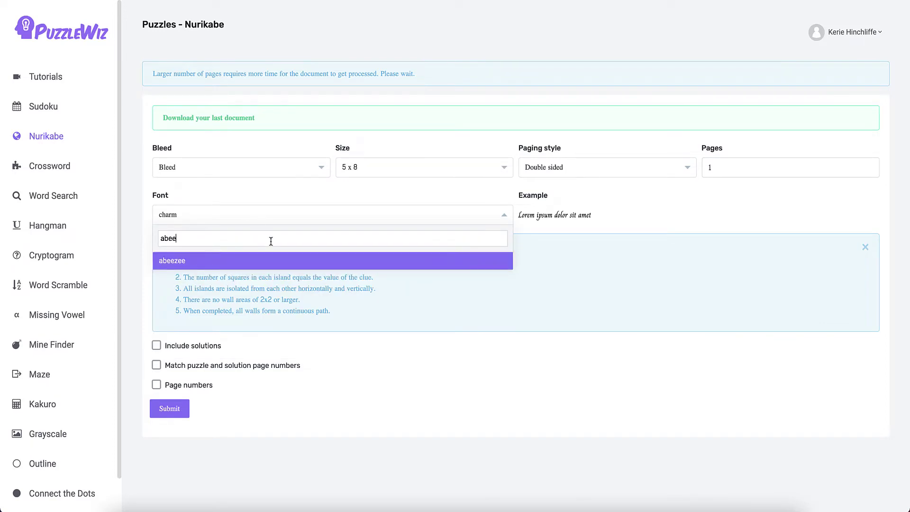
left_click(273, 261)
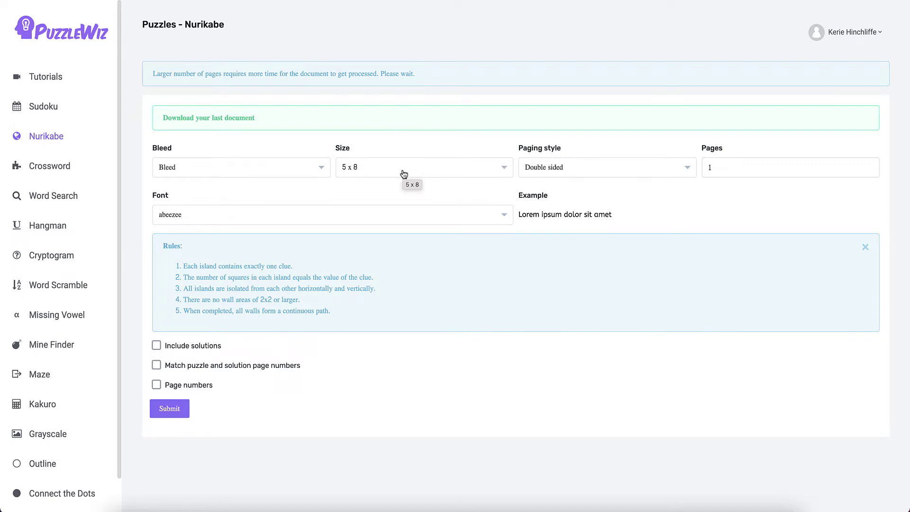
left_click(157, 345)
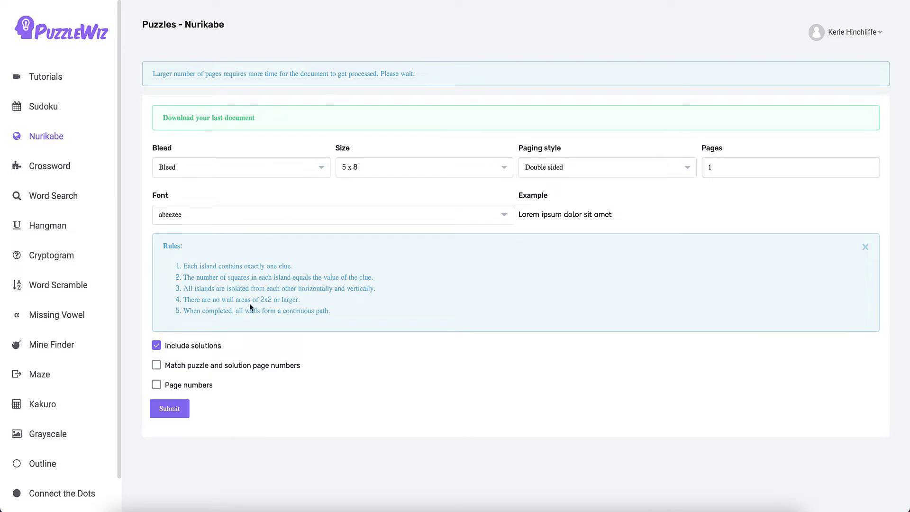
left_click(230, 370)
- Set Pages to 5 and submit the Nurikabe document
double_click(705, 168)
type("5")
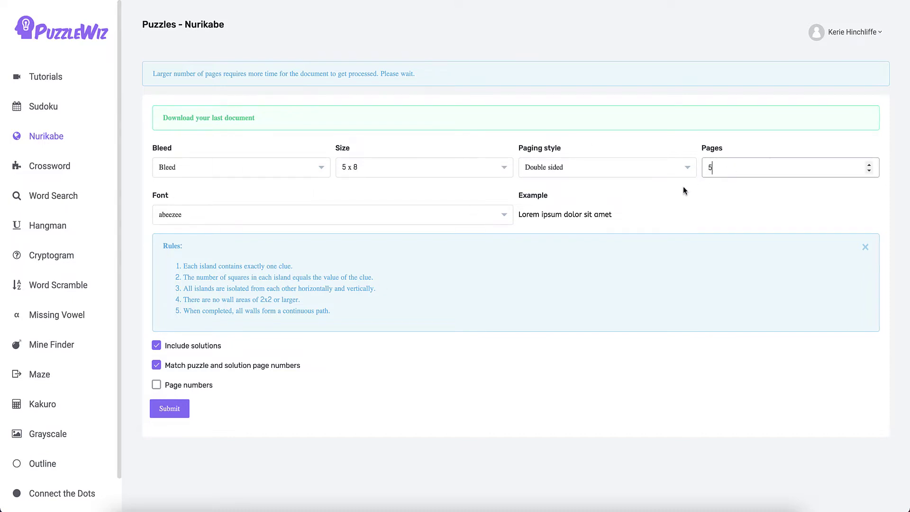
left_click(170, 407)
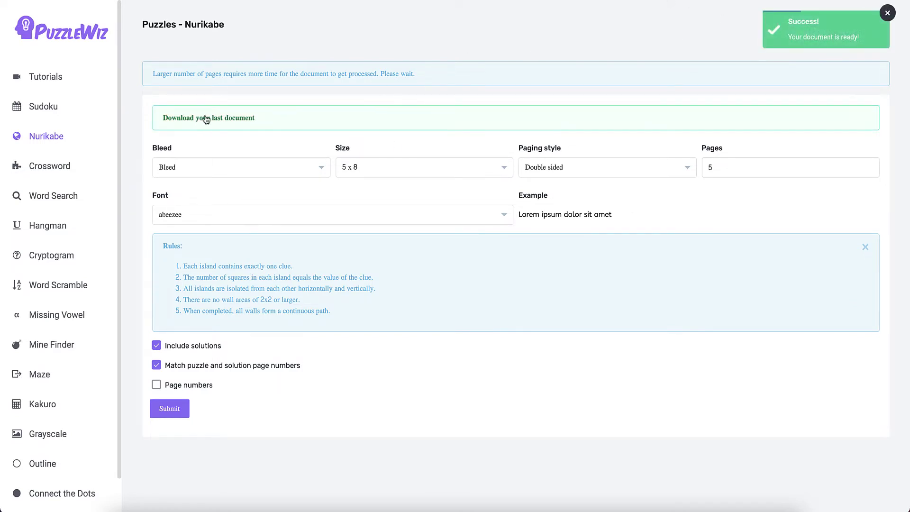
- Download nurikabe_687482955.pdf and scroll through its puzzle grids in Acrobat
left_click(205, 119)
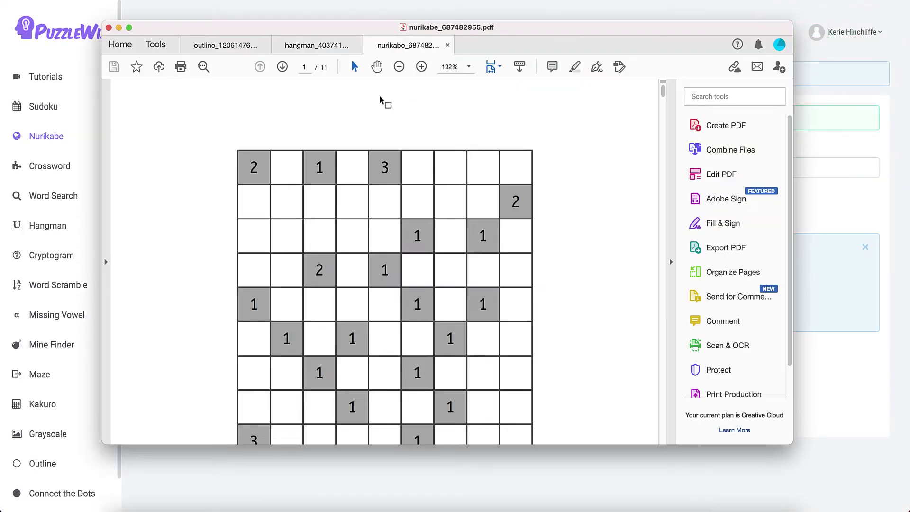
scroll(416, 233, "down", 10)
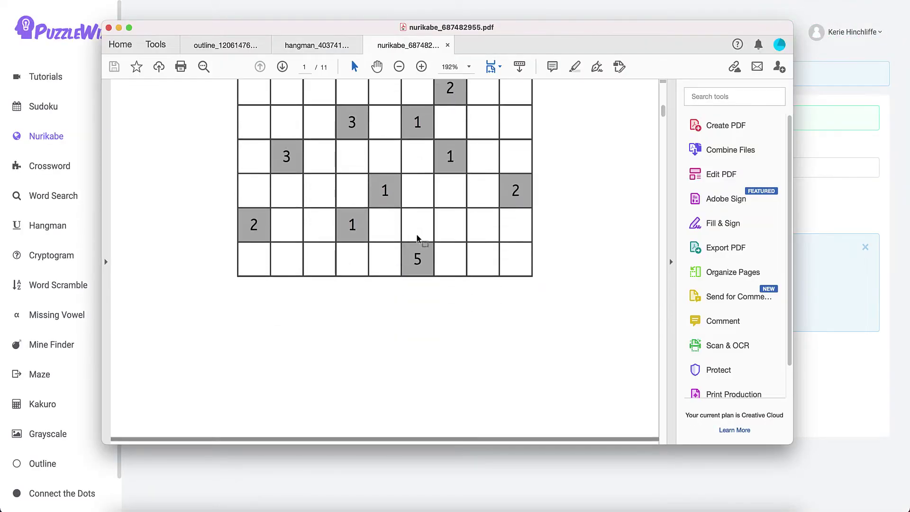
scroll(417, 235, "down", 10)
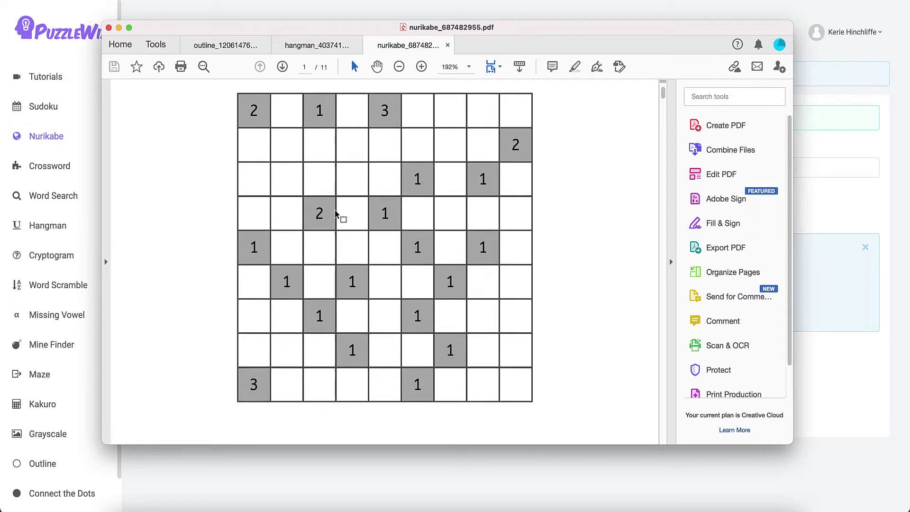
scroll(335, 214, "down", 2)
scroll(335, 214, "down", 10)
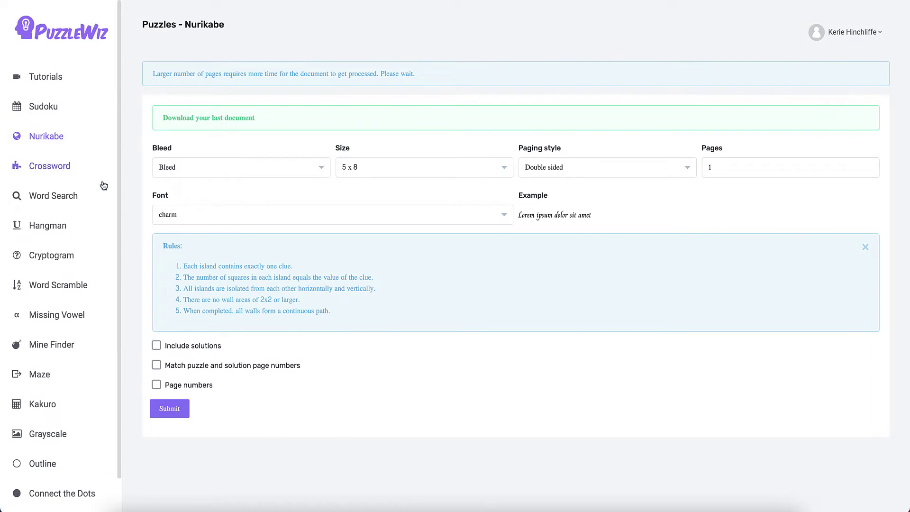
- Open the Hangman generator and open the hangman_example word list in Excel
left_click(120, 224)
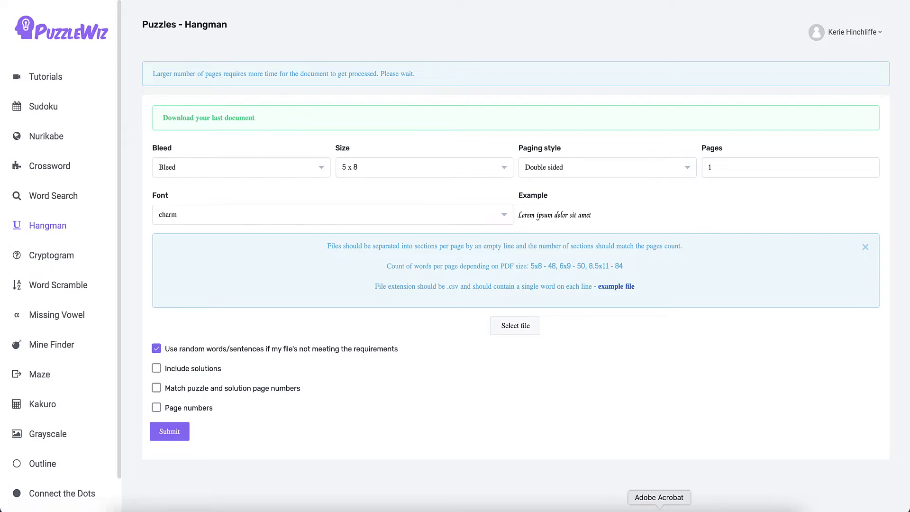
left_click(694, 506)
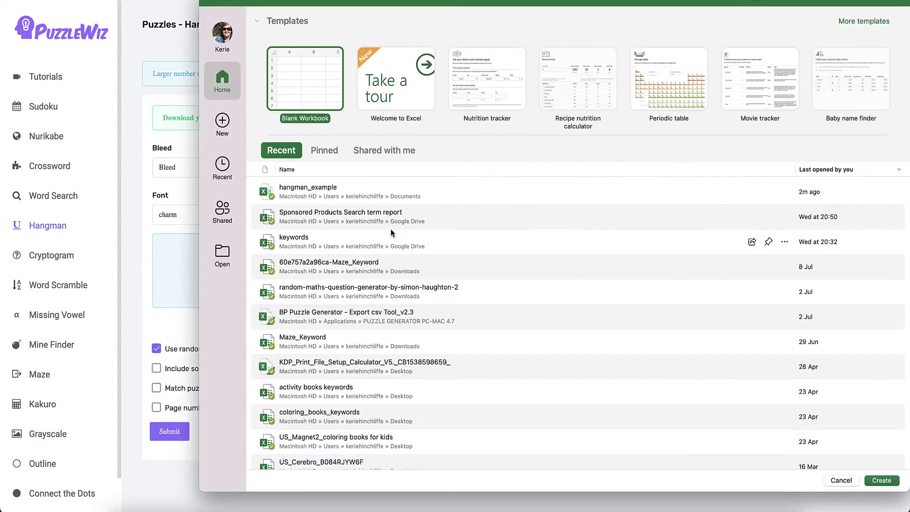
double_click(306, 191)
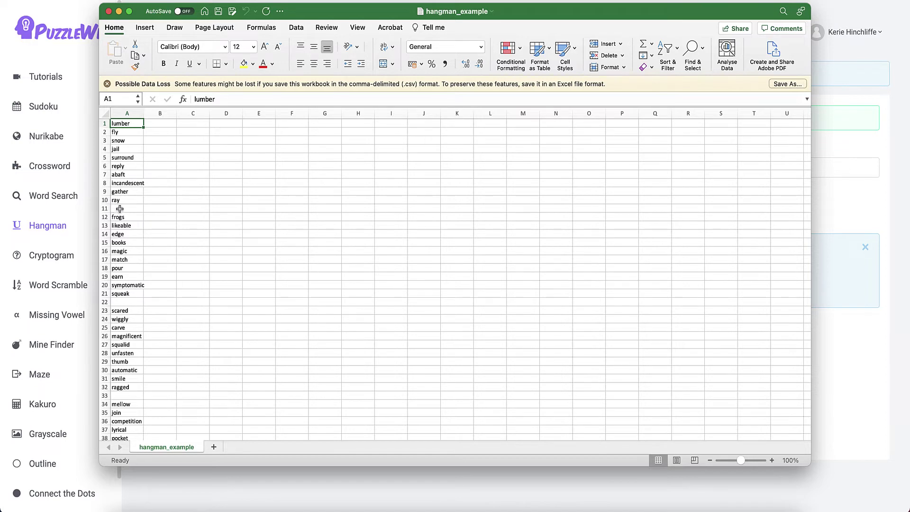
scroll(149, 398, "down", 8)
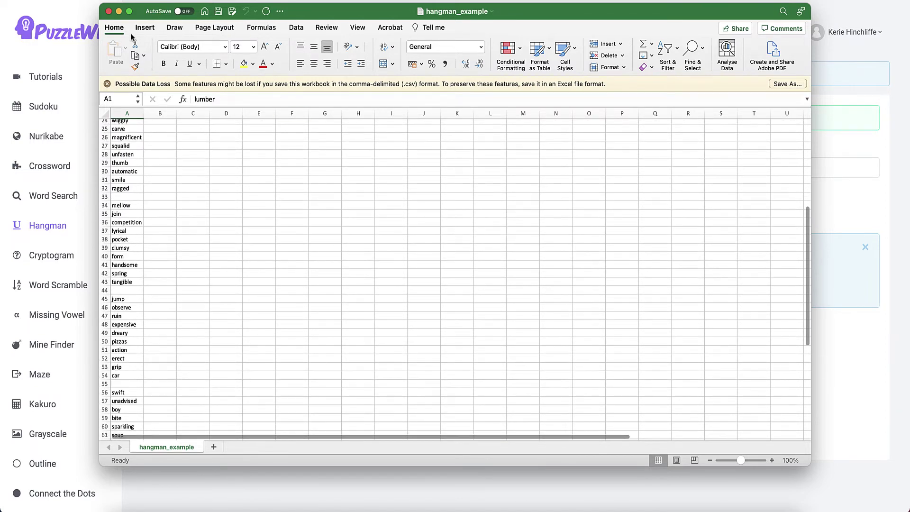
- Close the hangman_example workbook, cancelling the Save As dialog without saving
left_click(64, 1)
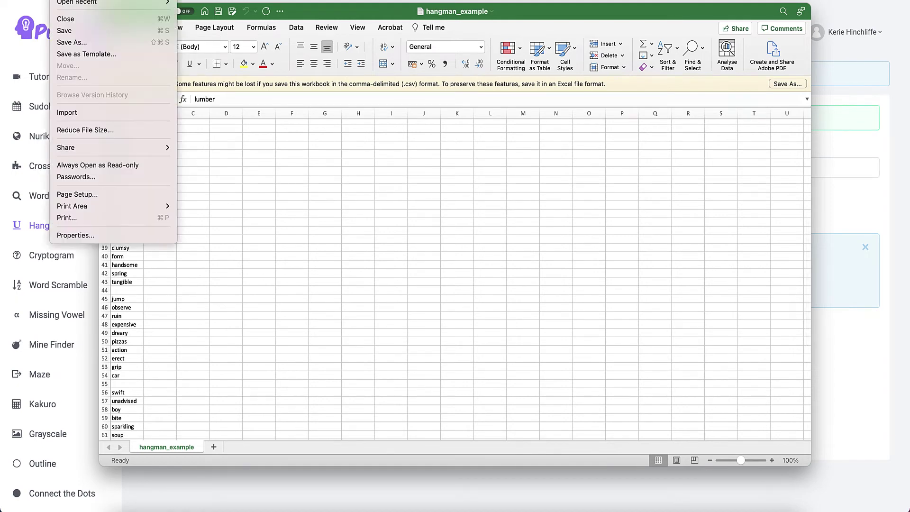
left_click(110, 44)
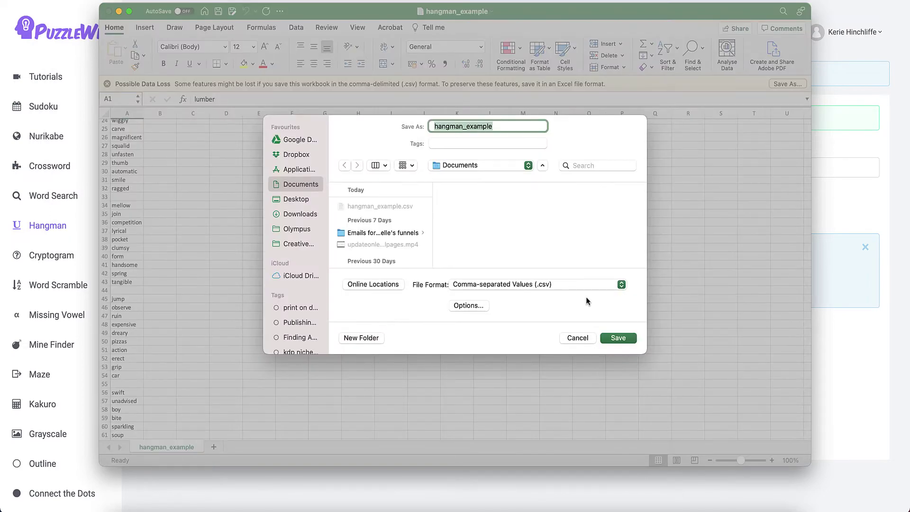
left_click(577, 337)
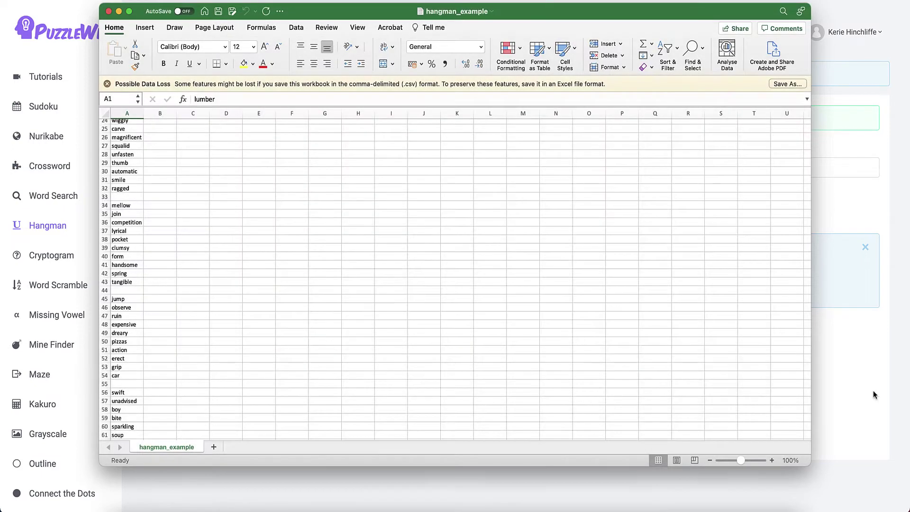
left_click(108, 11)
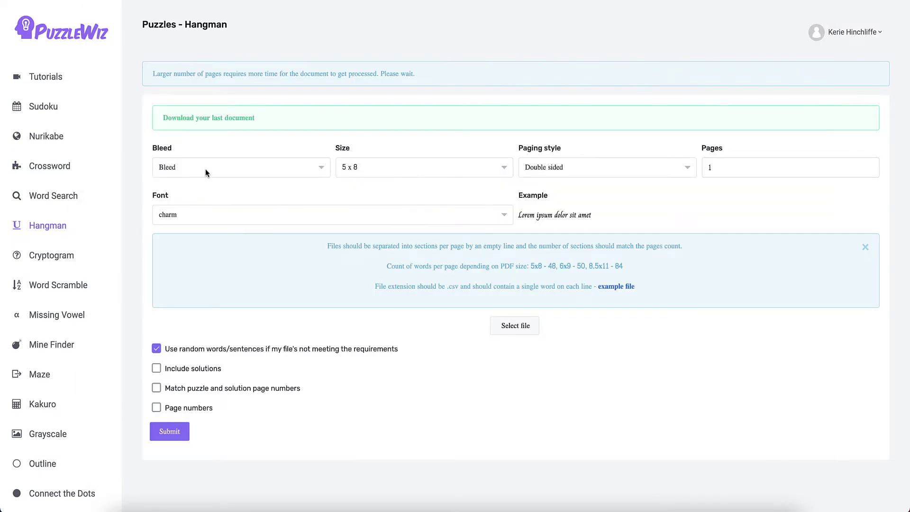
- Set the Hangman page count to 6 and the font to abeezee
left_click(390, 169)
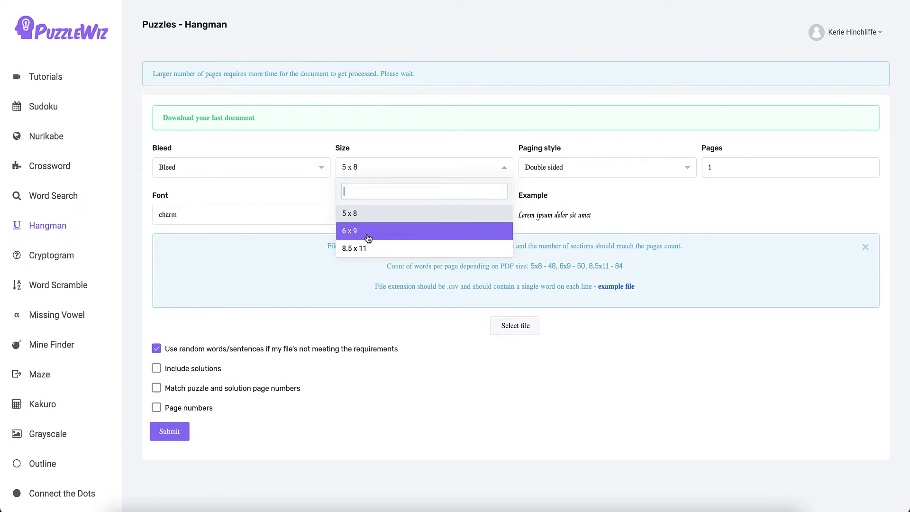
left_click(606, 175)
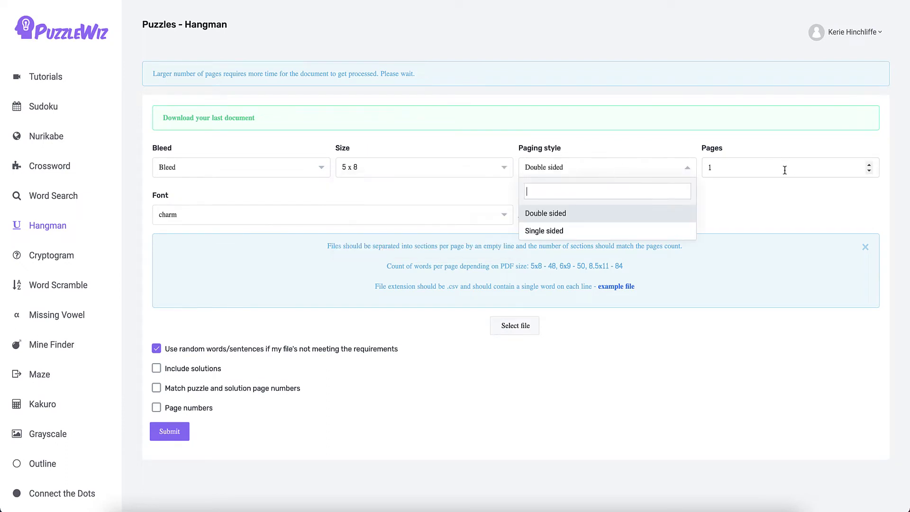
left_click(780, 166)
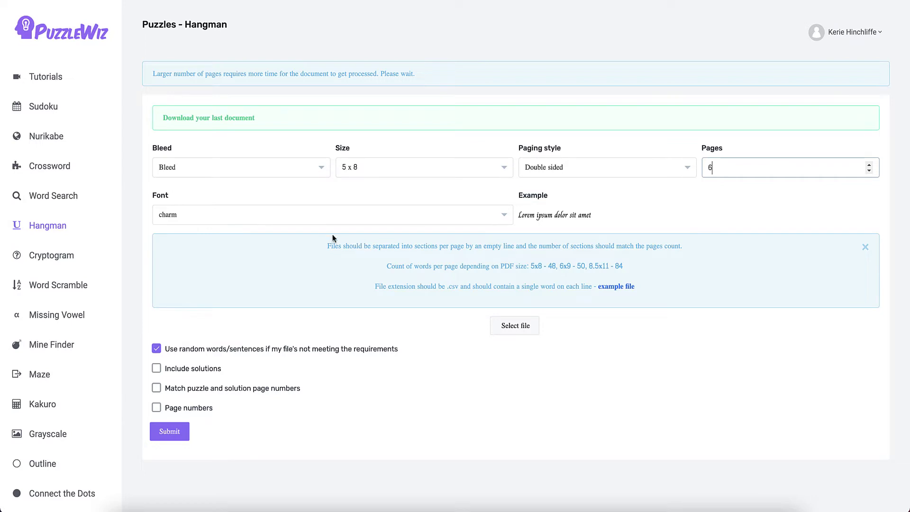
left_click(293, 216)
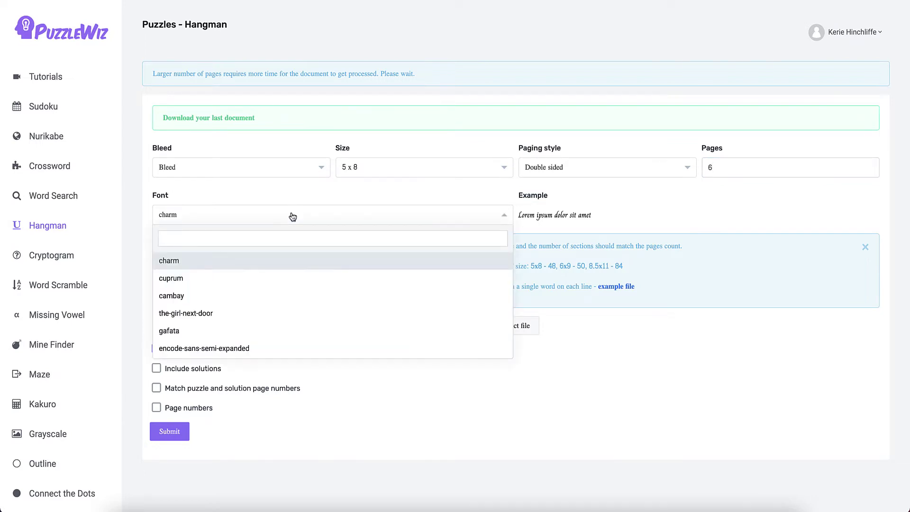
type("abee")
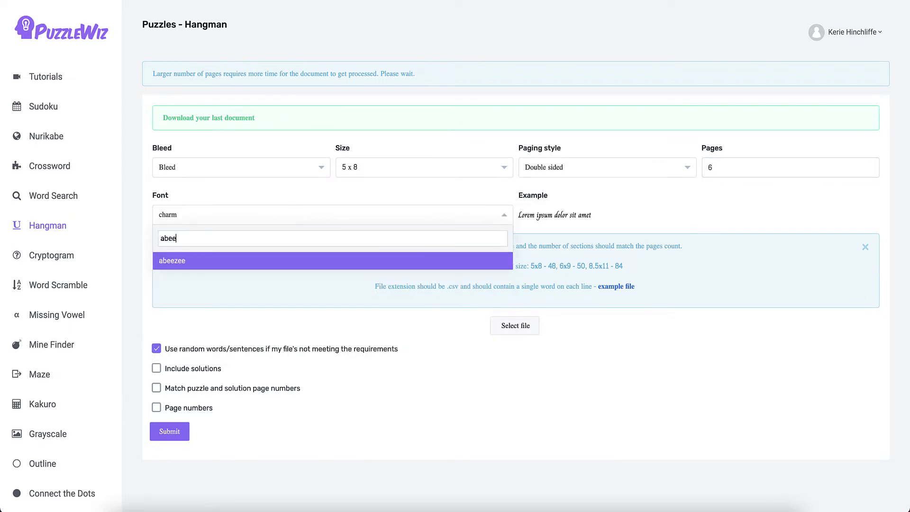
left_click(275, 259)
- Use hangman_example.csv instead of random words, include solutions, and submit
left_click(156, 350)
left_click(156, 368)
left_click(507, 329)
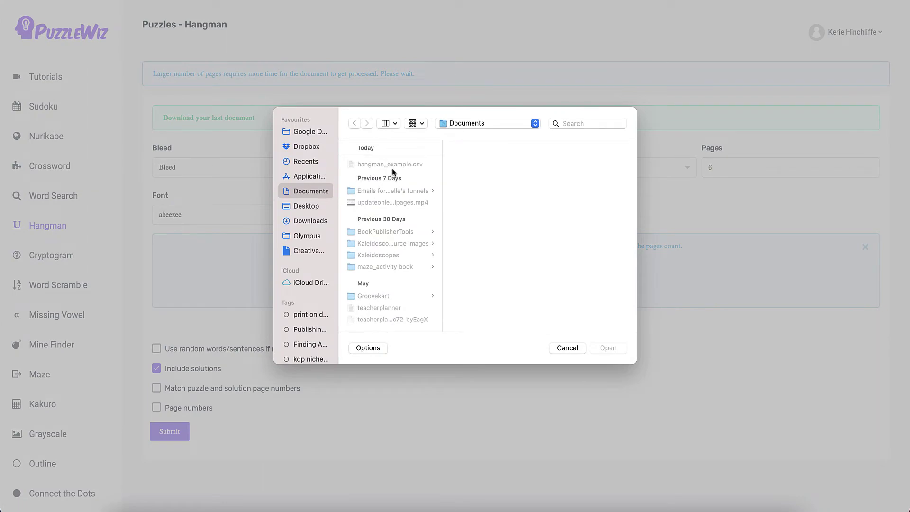
left_click(391, 166)
left_click(614, 350)
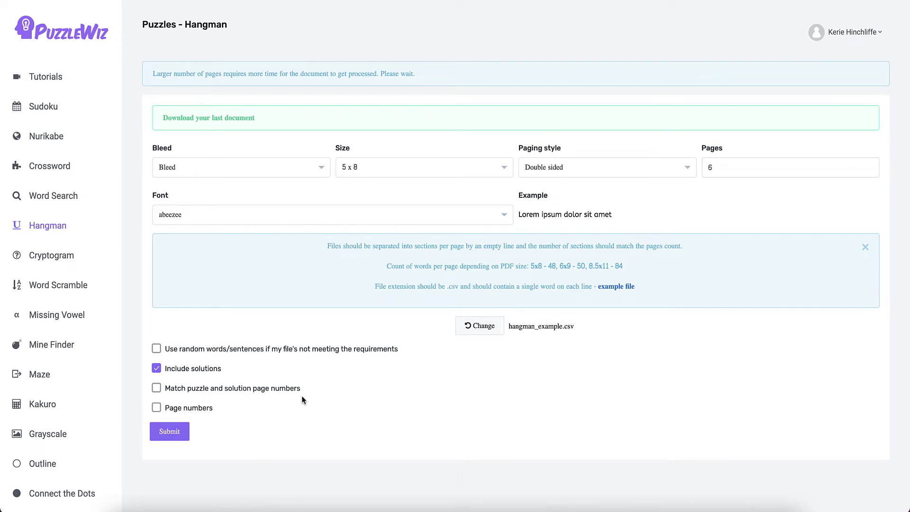
left_click(172, 431)
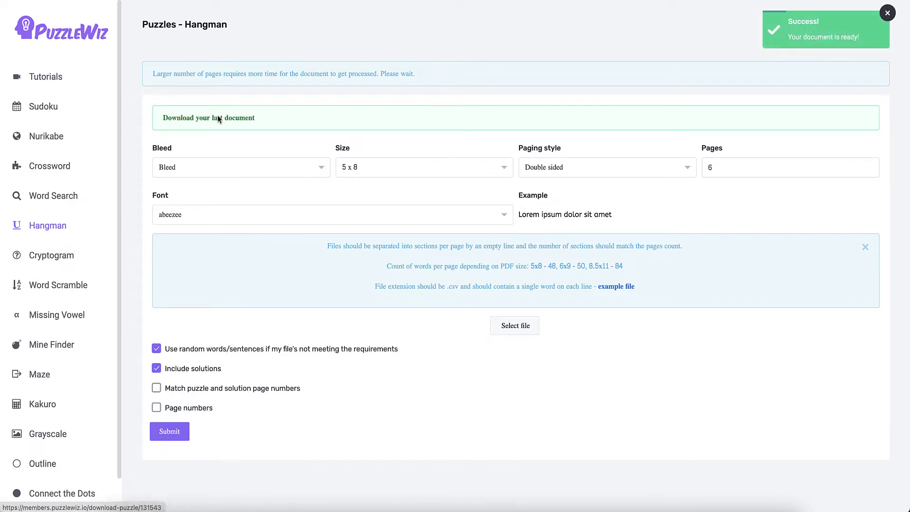
- Download hangman_272036714.pdf and scroll through its gallows puzzle pages in Acrobat
left_click(450, 123)
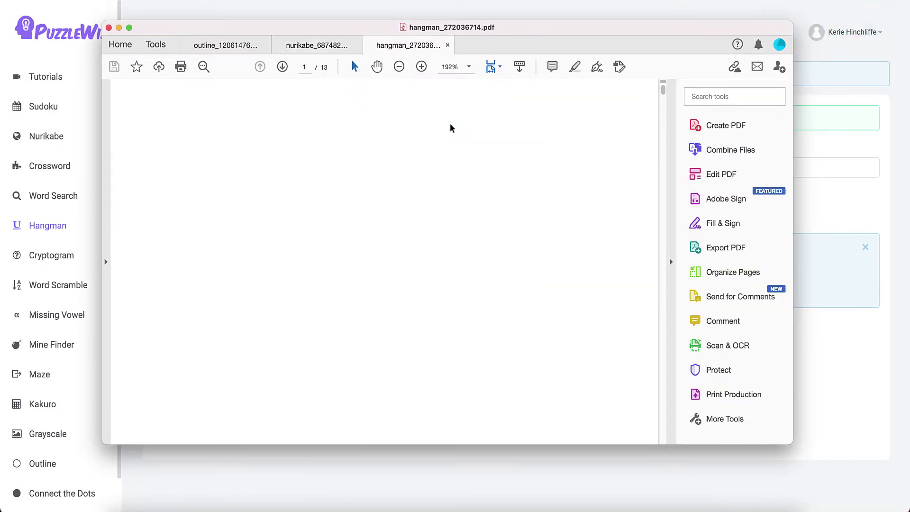
scroll(309, 311, "down", 15)
scroll(315, 313, "down", 8)
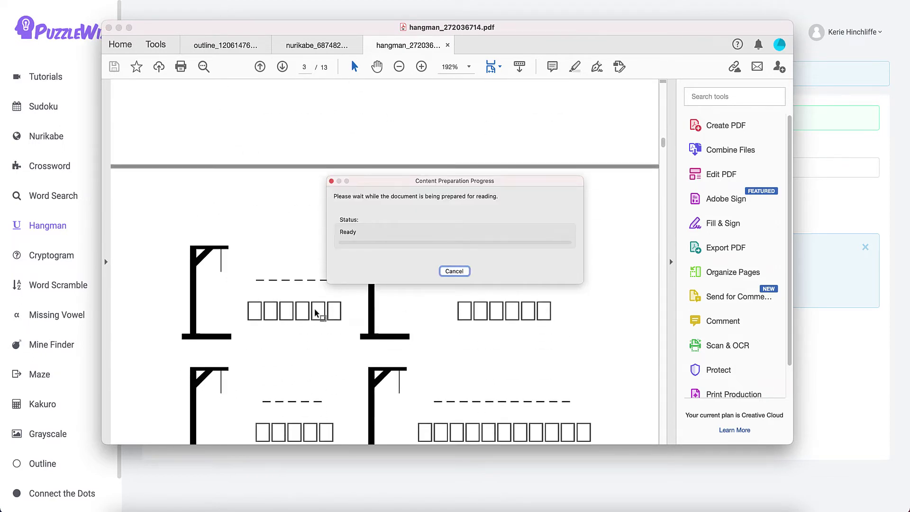
scroll(354, 294, "down", 5)
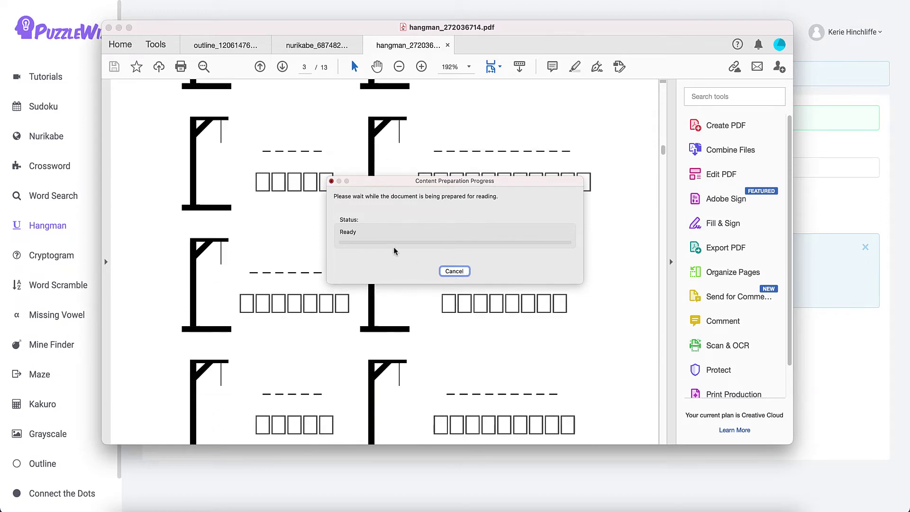
scroll(404, 255, "down", 10)
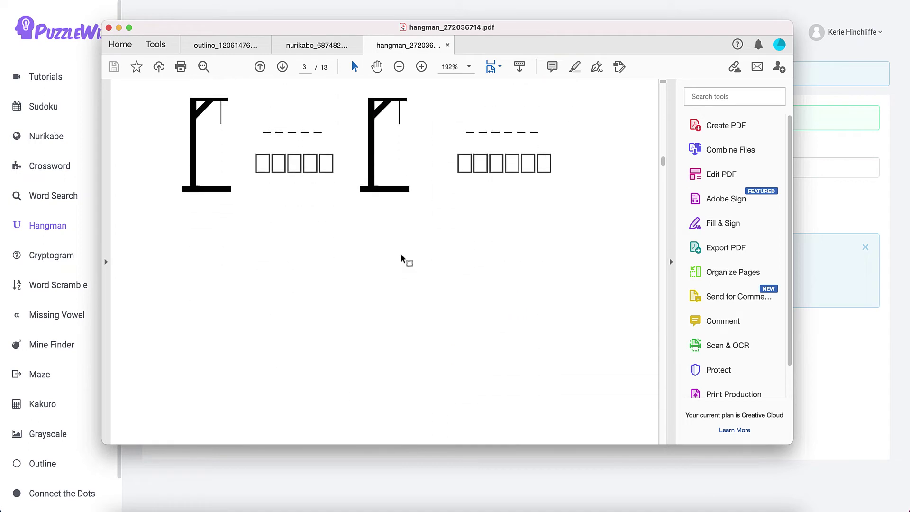
scroll(397, 255, "down", 10)
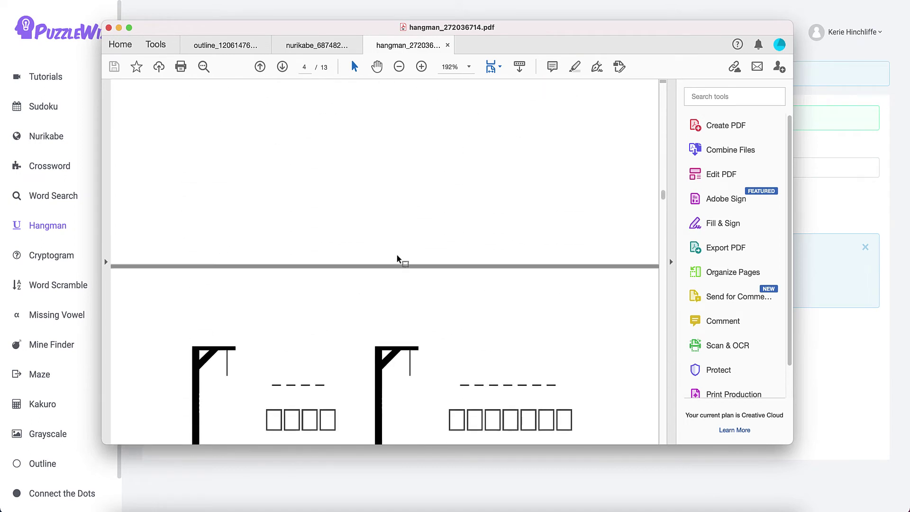
scroll(397, 255, "down", 10)
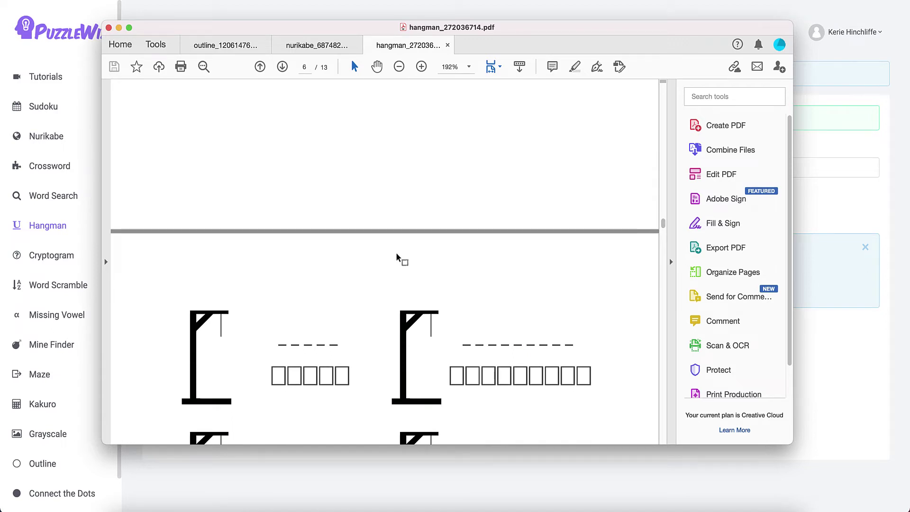
scroll(400, 246, "down", 5)
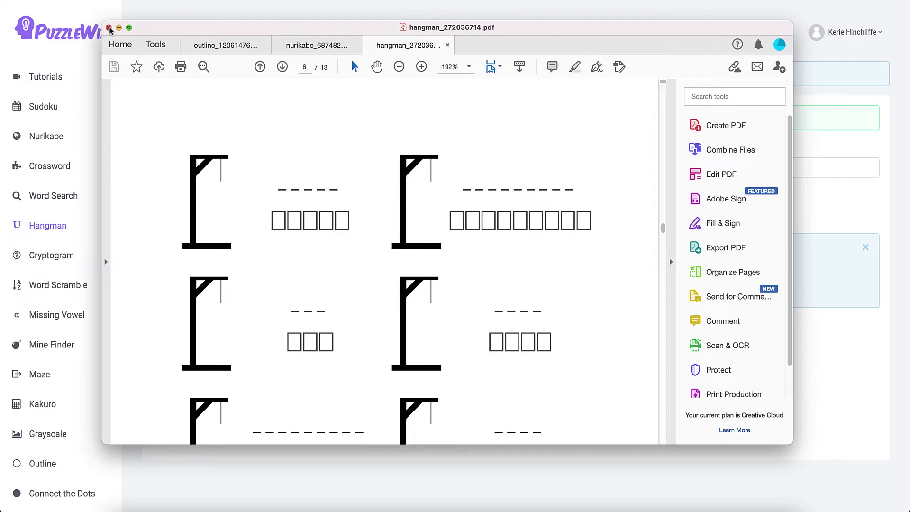
- Close all the open PDF tabs in Acrobat and go to PuzzleWiz's Mine Finder page
left_click(109, 28)
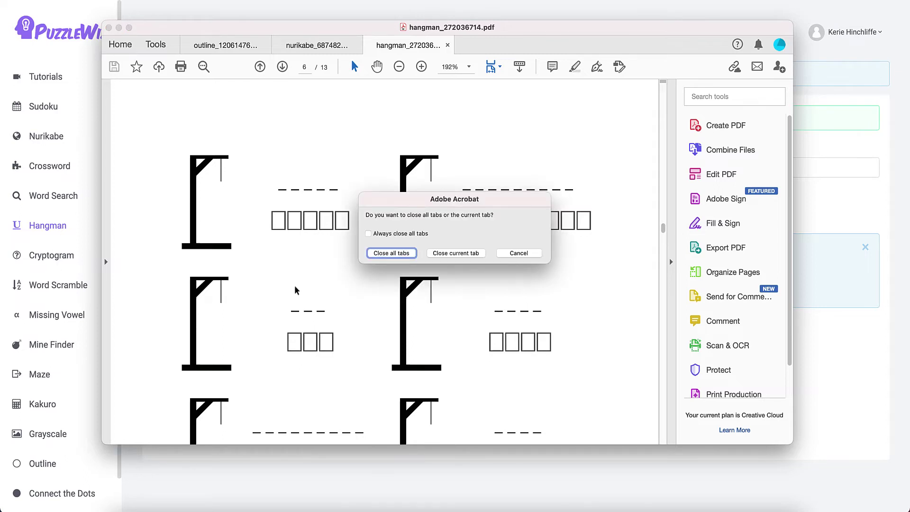
left_click(382, 254)
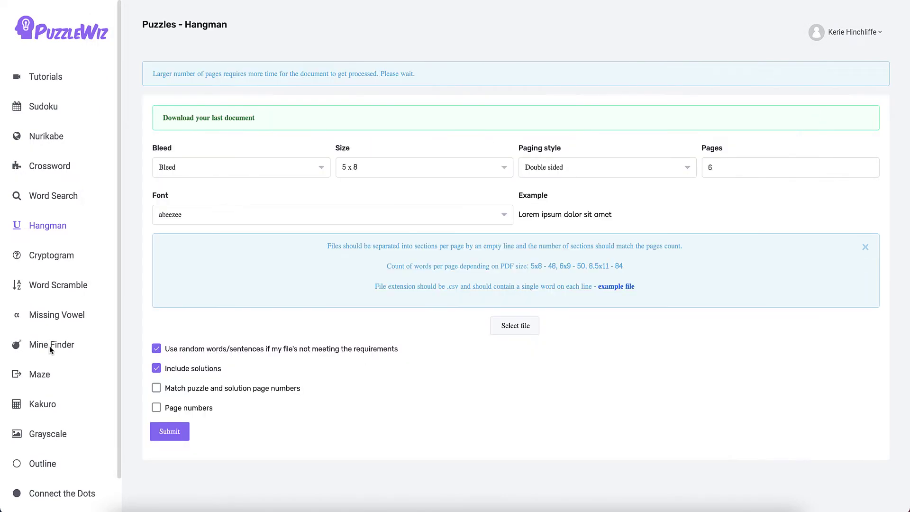
left_click(54, 347)
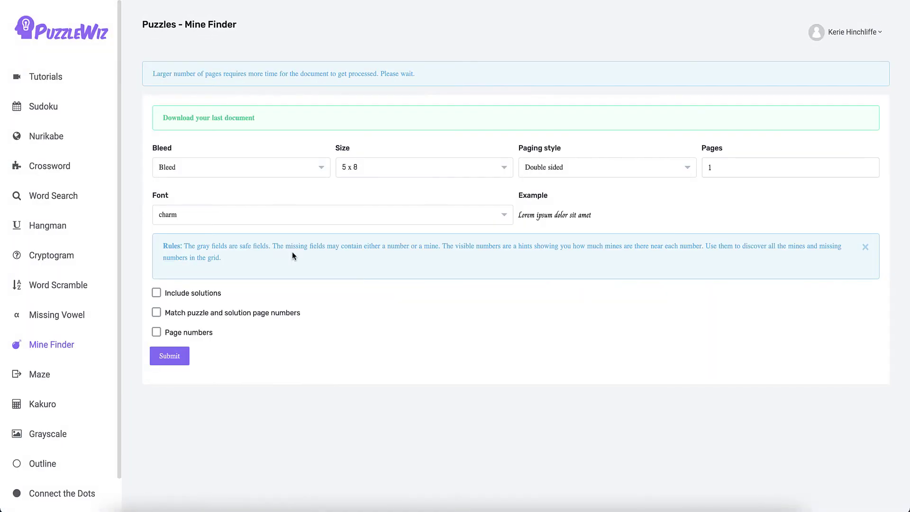
- Submit a 5-page, double-sided 8.5 x 11 Mine Finder set in the abeezee font
left_click(474, 173)
left_click(421, 252)
left_click(646, 175)
left_click(613, 215)
key("Tab")
type("5")
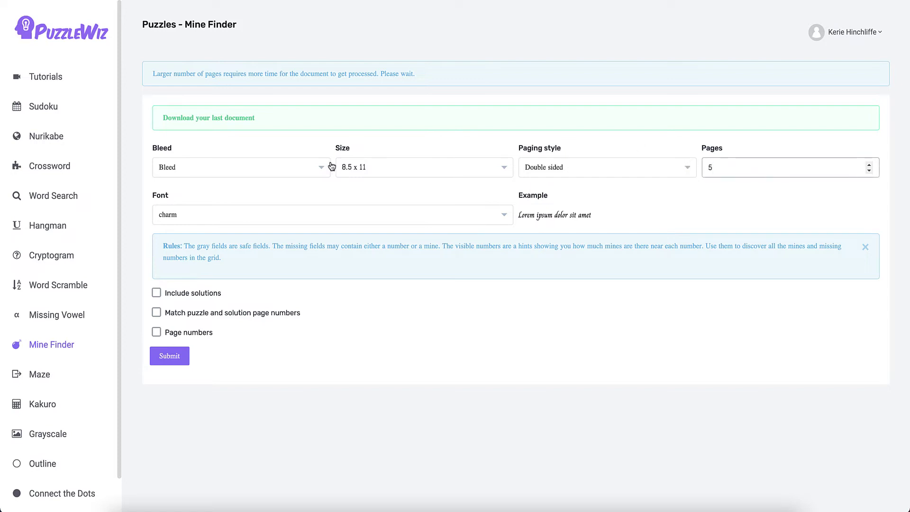
left_click(300, 220)
type("abee")
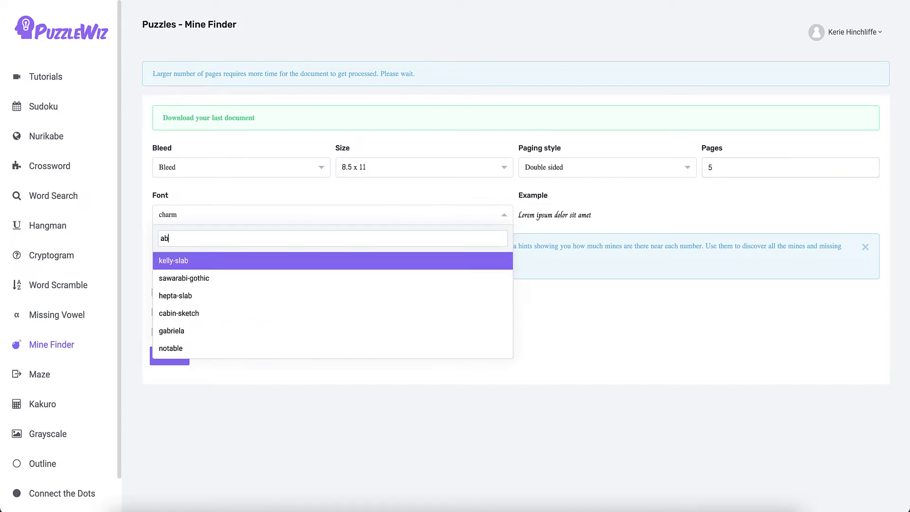
left_click(276, 260)
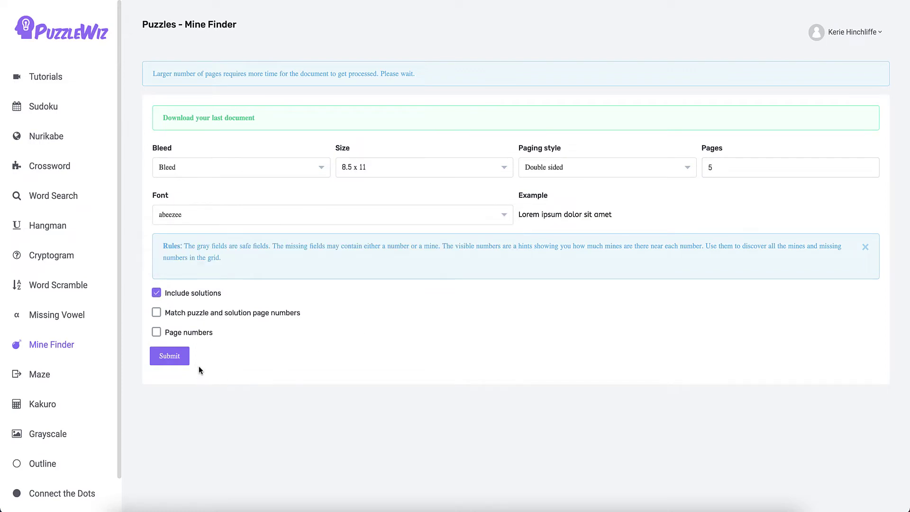
left_click(176, 358)
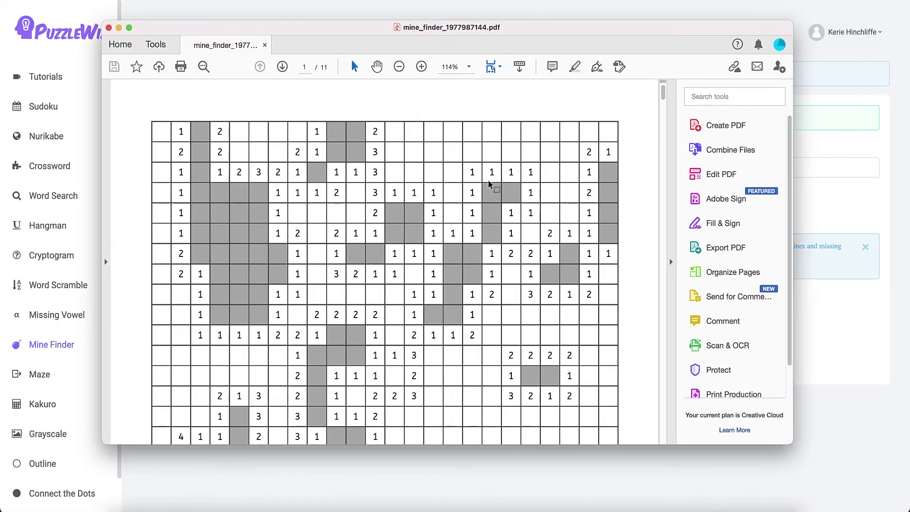
- Page through mine_finder_1977987144.pdf from page 3 to page 11, then go back to the Mine Finder form
scroll(332, 230, "down", 10)
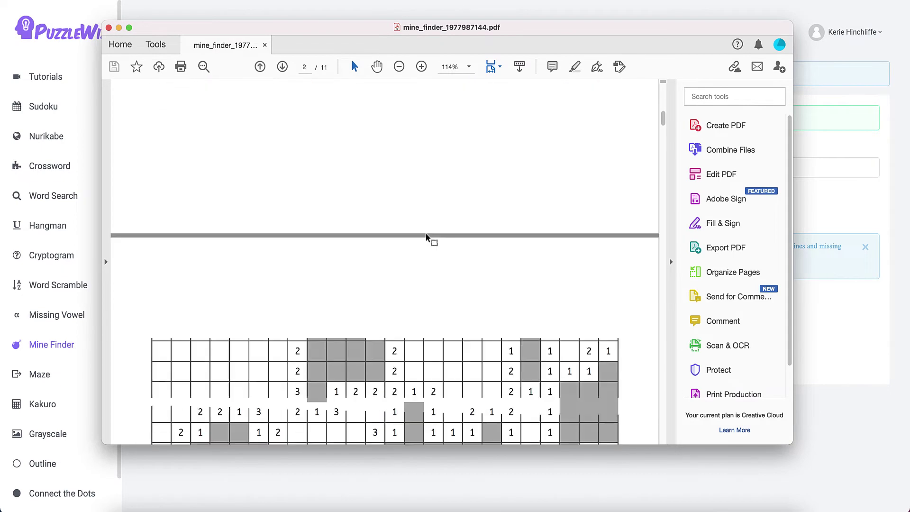
scroll(426, 235, "down", 10)
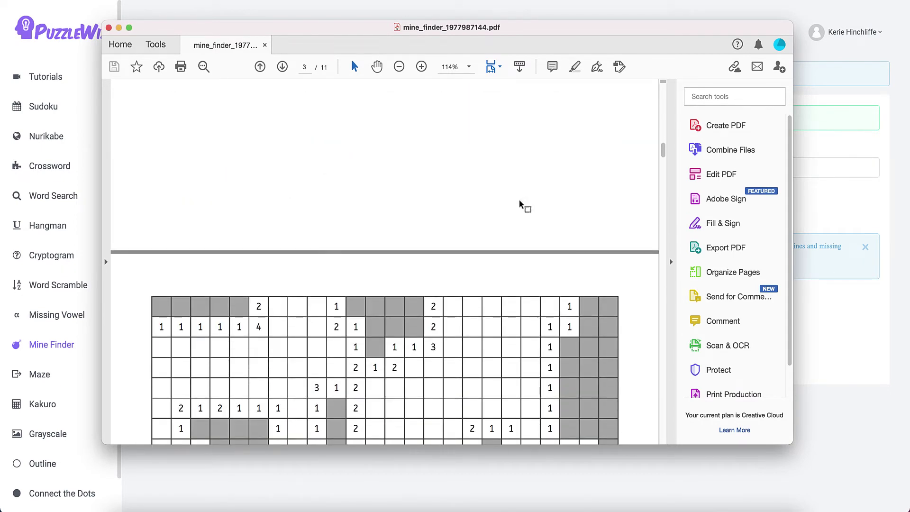
scroll(505, 203, "down", 10)
scroll(479, 205, "down", 15)
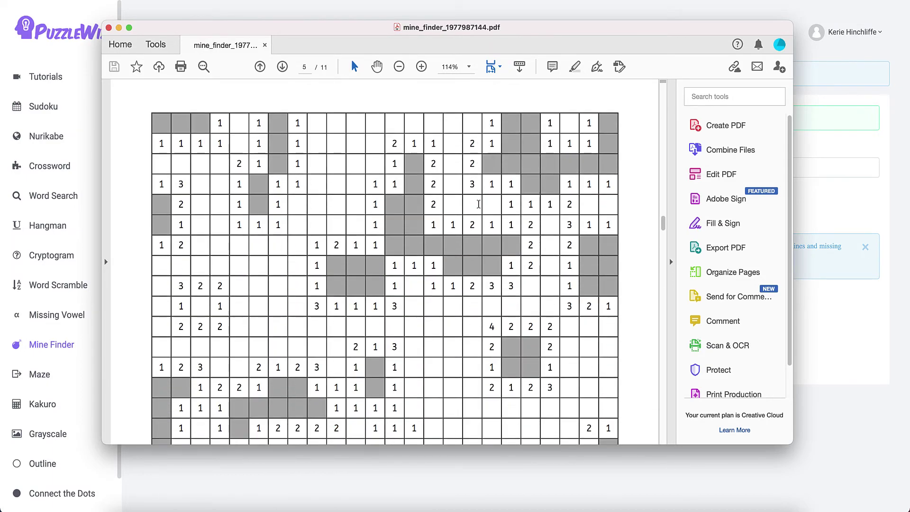
scroll(478, 205, "down", 15)
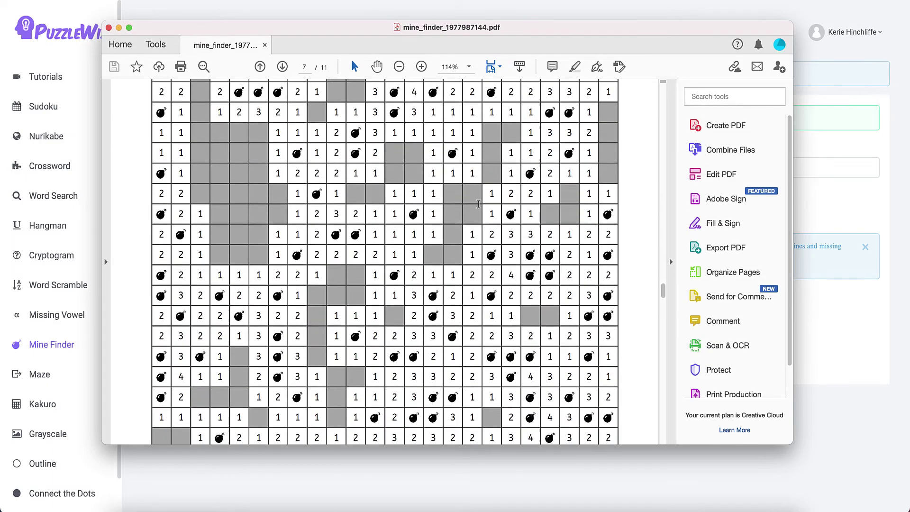
scroll(477, 206, "down", 15)
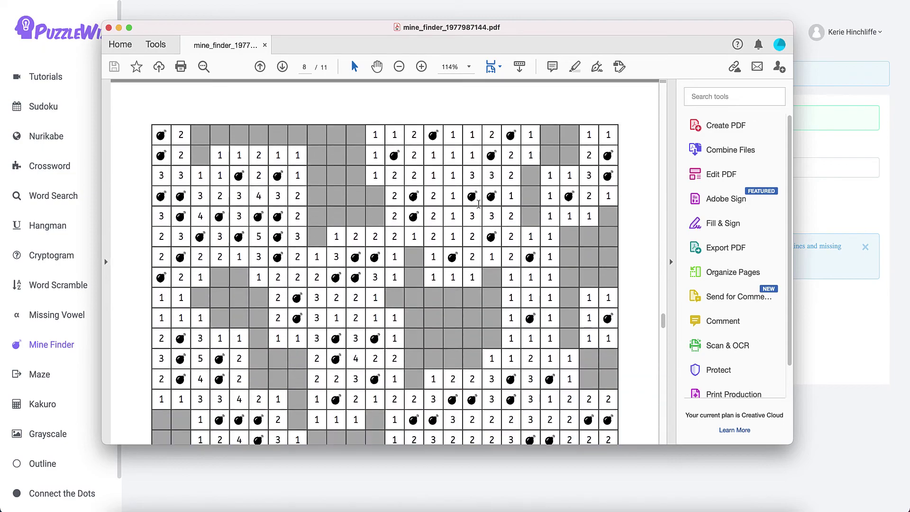
scroll(478, 204, "down", 15)
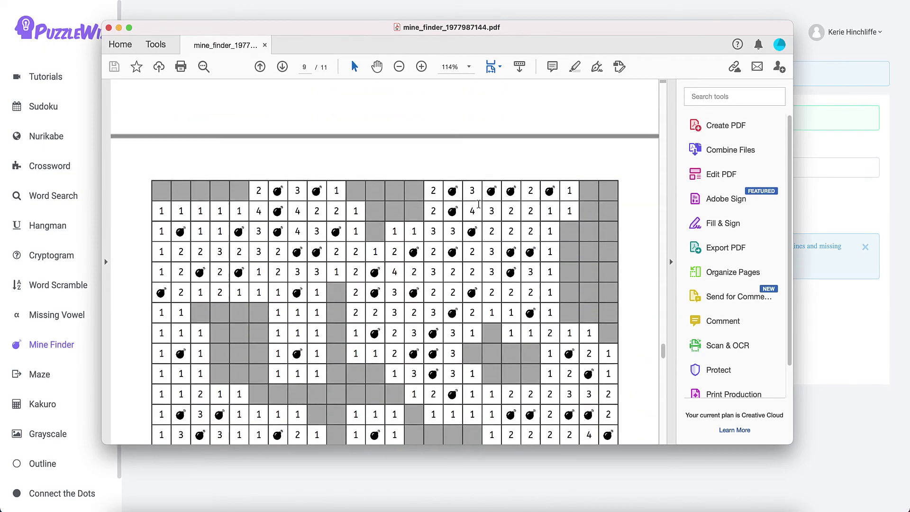
scroll(478, 205, "down", 15)
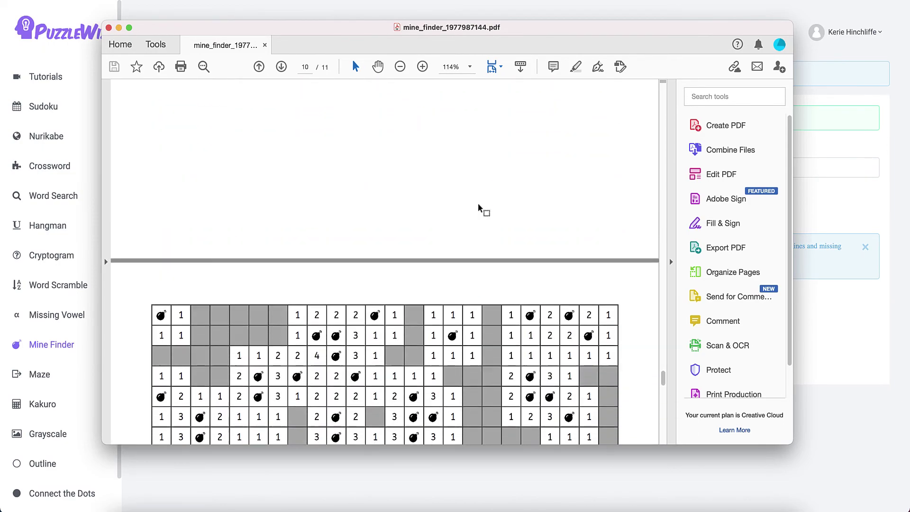
scroll(479, 203, "down", 10)
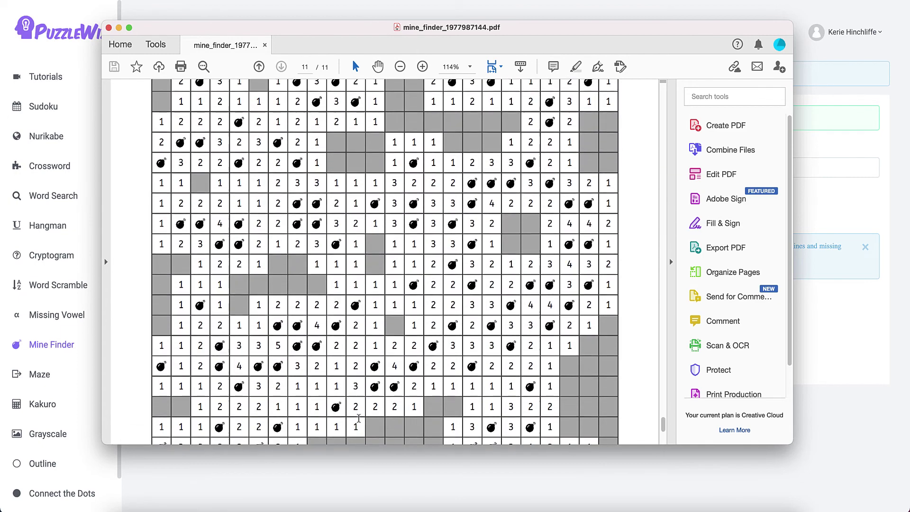
left_click(332, 485)
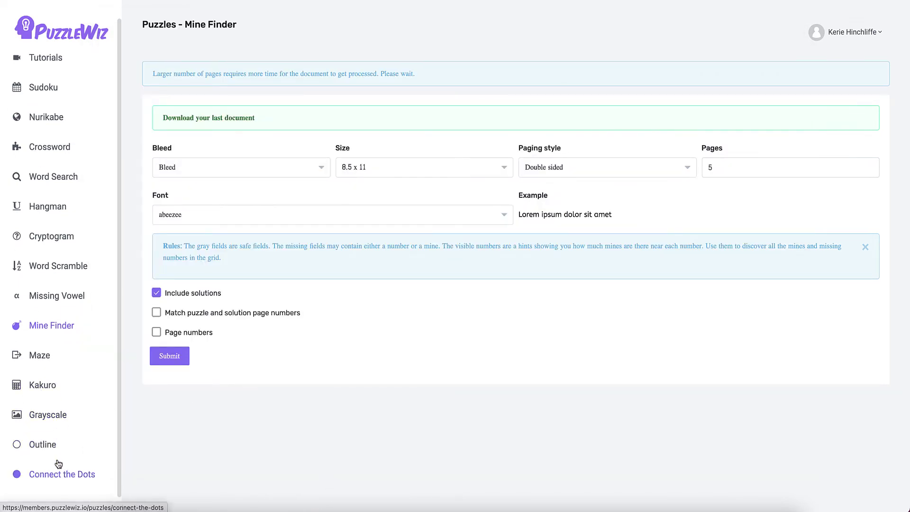
- Convert the cupcake image 2.png from 12 ANIMAL CUPCAKES with the Outline tool
left_click(33, 444)
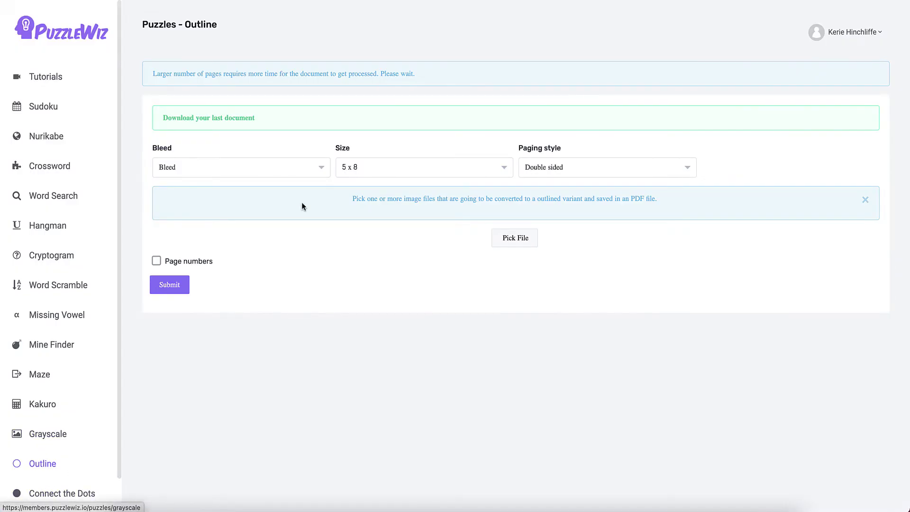
left_click(522, 240)
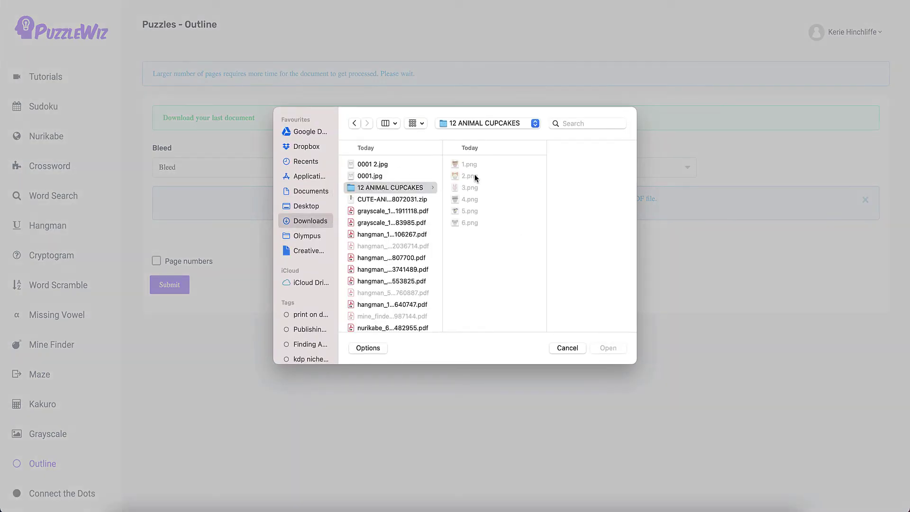
left_click(470, 176)
left_click(608, 348)
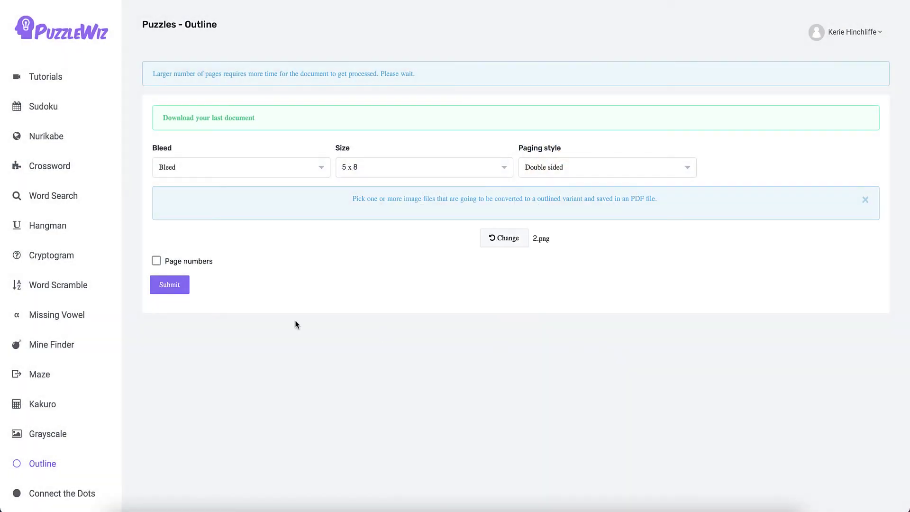
left_click(178, 286)
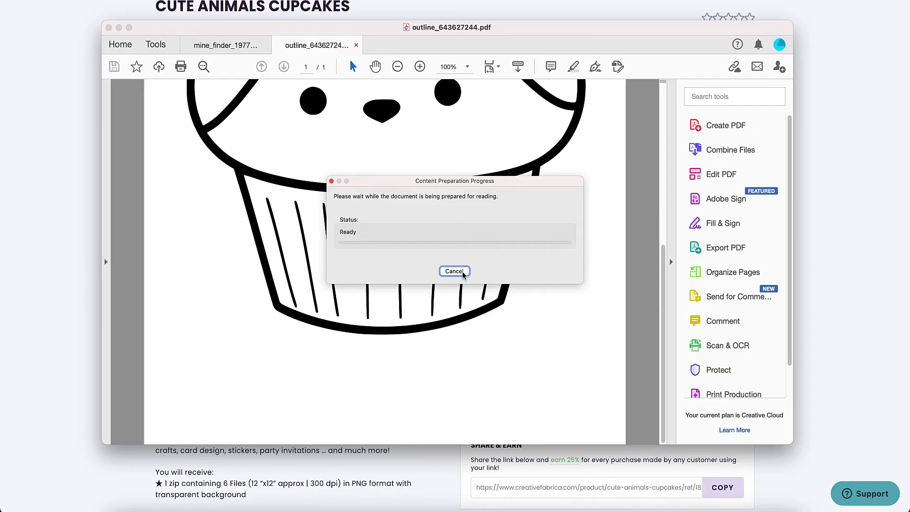
- Cancel the Content Preparation Progress on outline_643627244.pdf and close Acrobat to reveal the browser
left_click(454, 272)
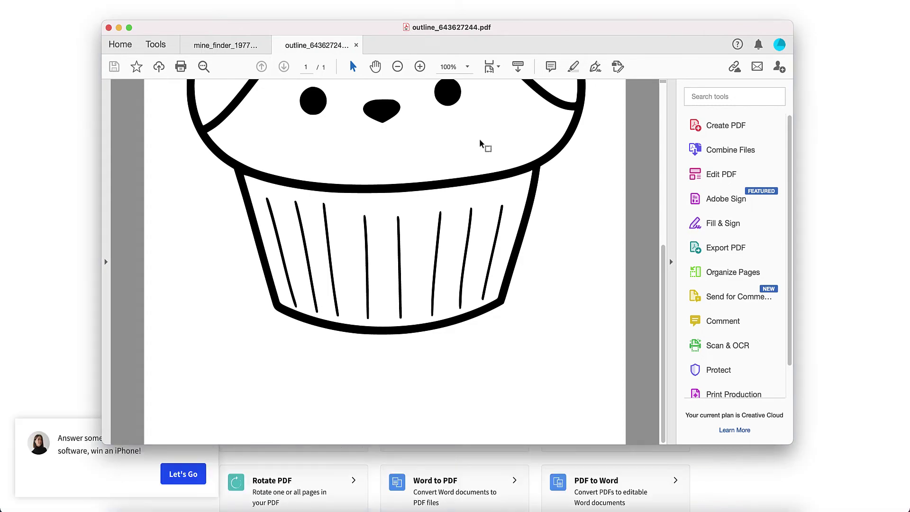
left_click(845, 128)
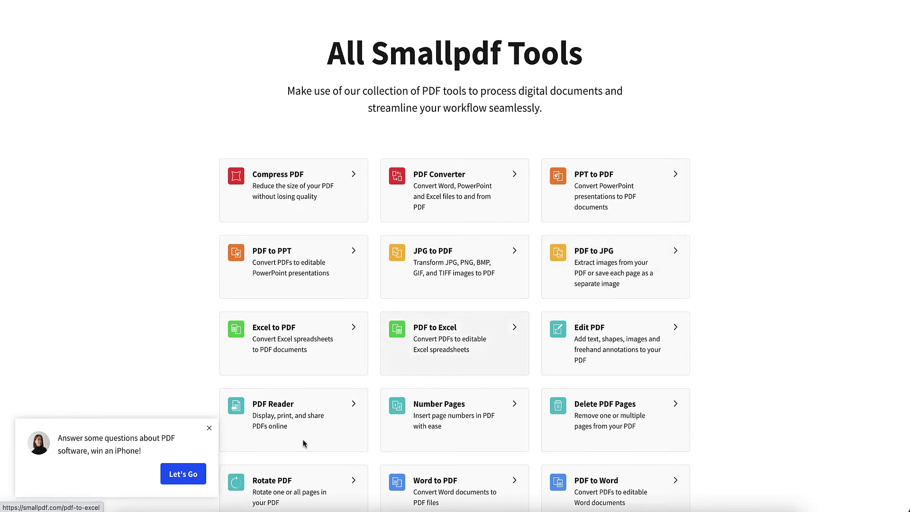
- Open 0001 2.jpg from Finder's Recents in Preview
left_click(118, 508)
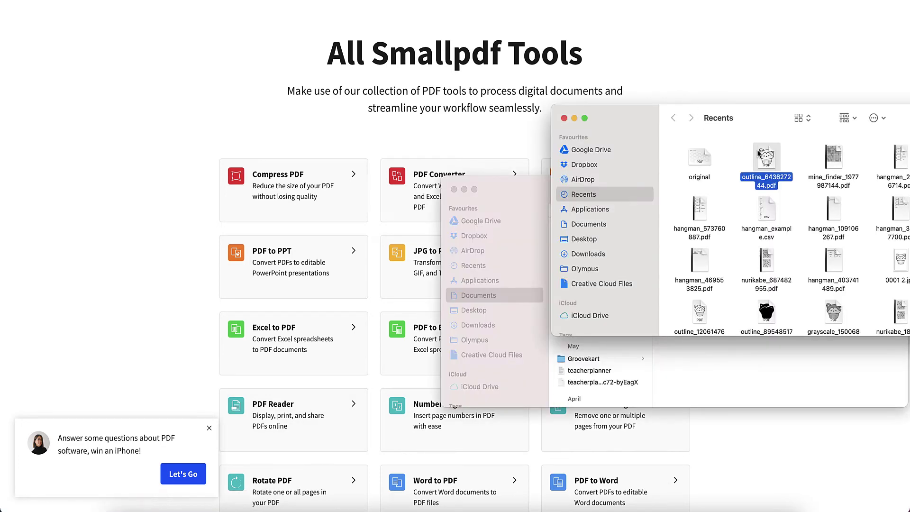
left_click_drag(818, 114, 687, 104)
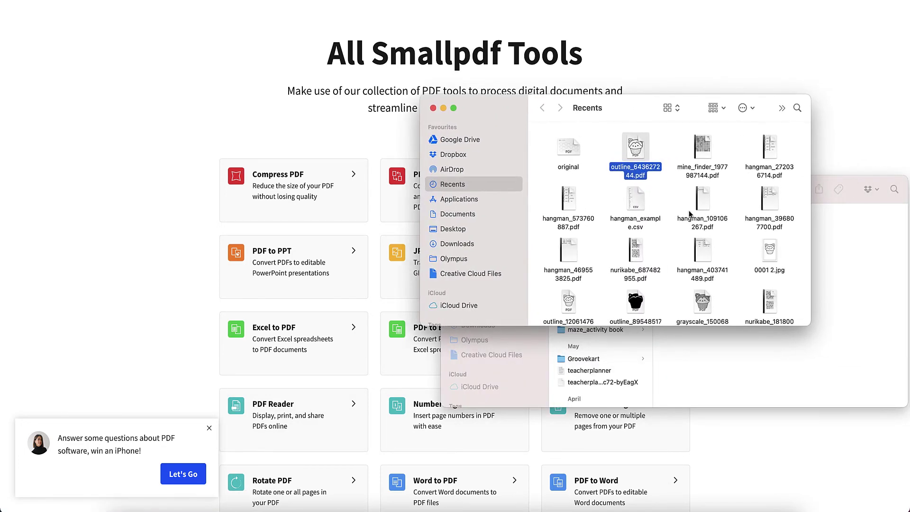
scroll(647, 205, "down", 3)
scroll(646, 205, "down", 1)
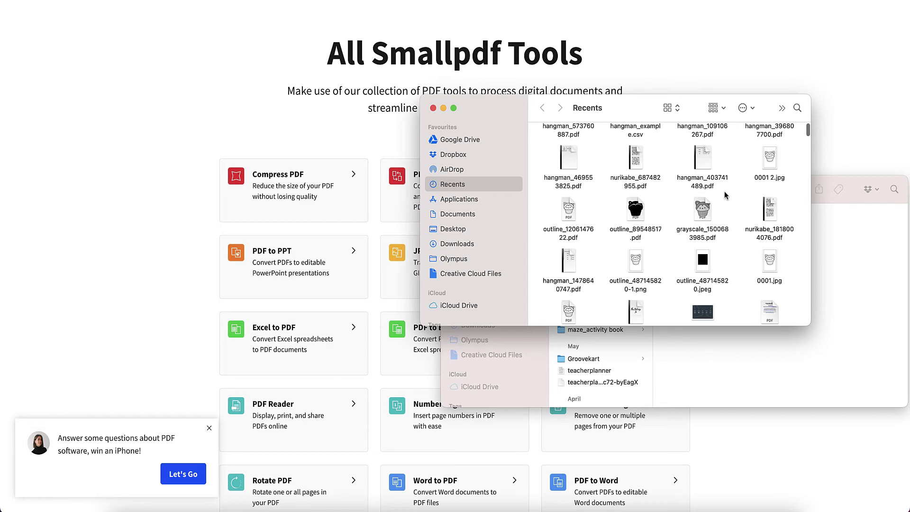
right_click(771, 160)
mouse_move(806, 178)
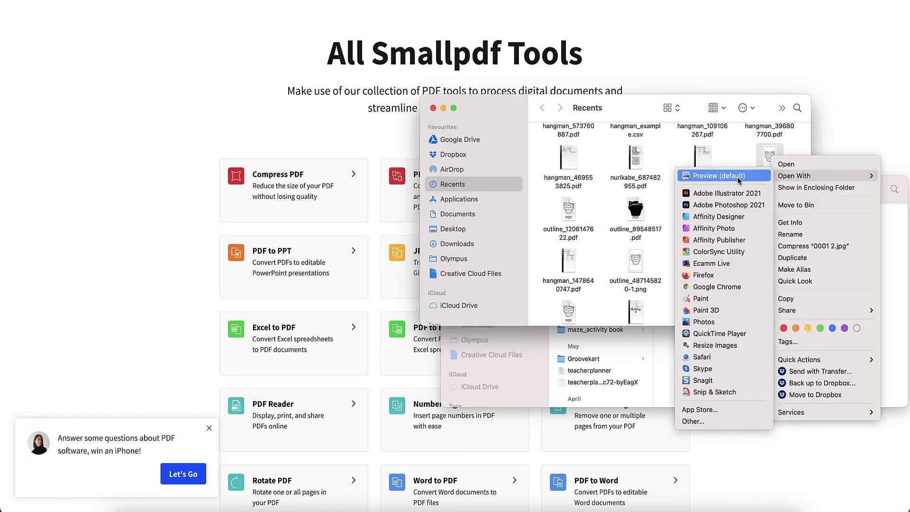
left_click(720, 176)
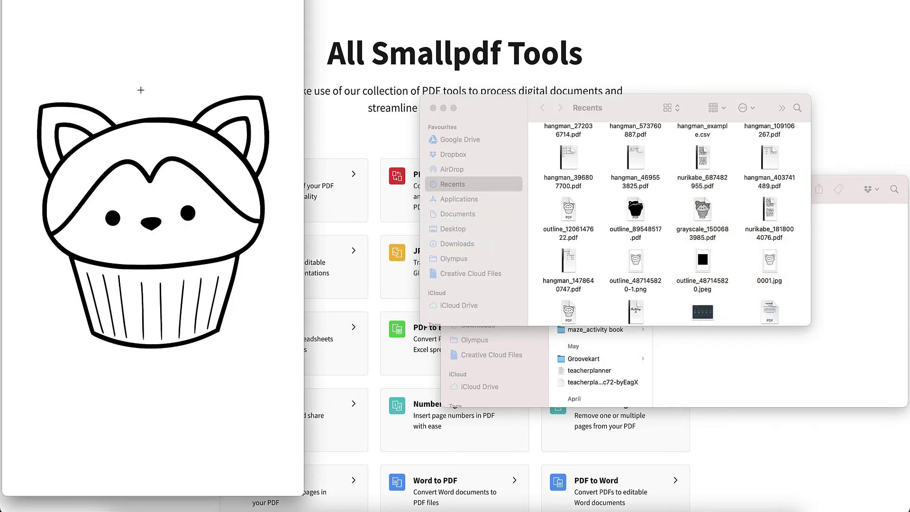
- Show the Inspector's General Info for 0001 2.jpg: 1538 × 2475 pixels at 300 DPI
left_click(186, 0)
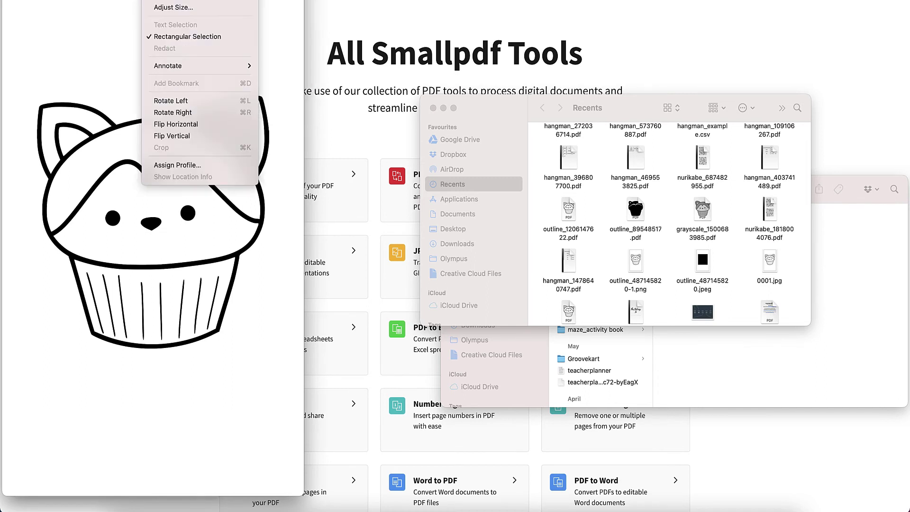
left_click(170, 0)
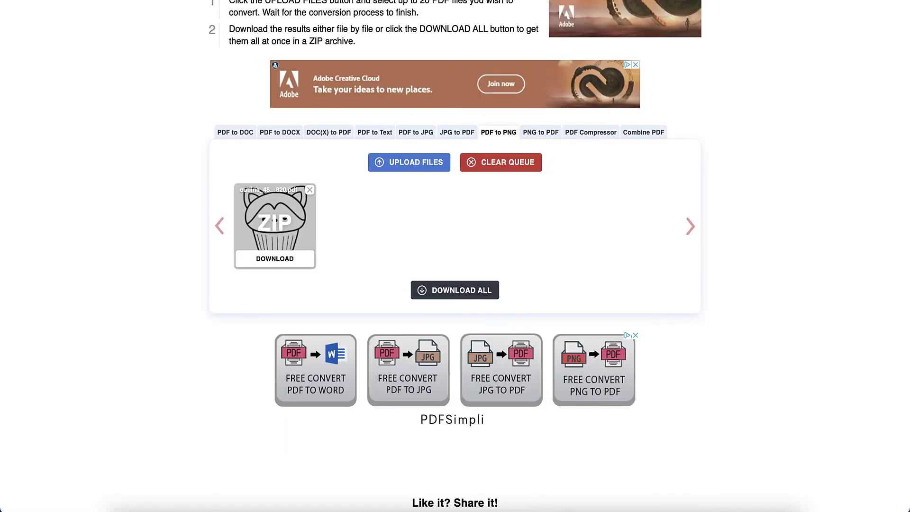
scroll(646, 134, "down", 1)
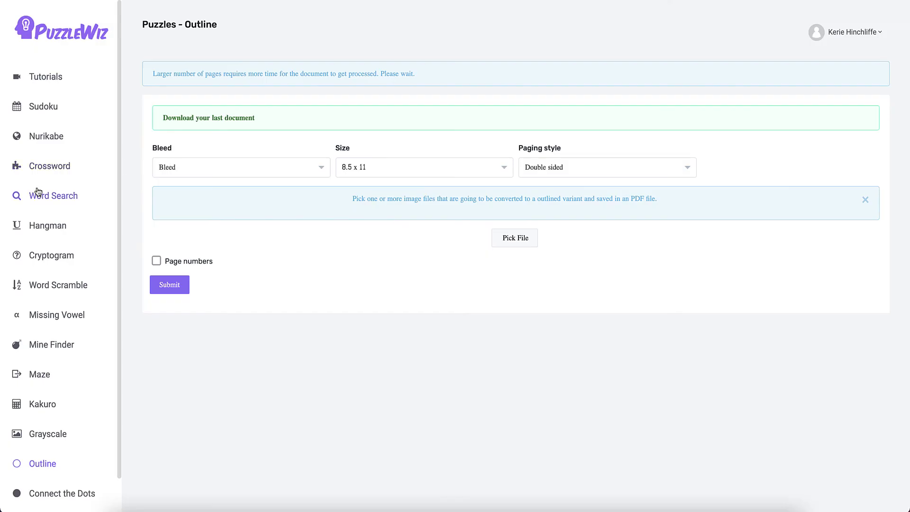
- Open the Connect the Dots generator and load the cupcake image 2.png
scroll(33, 203, "down", 1)
left_click(57, 470)
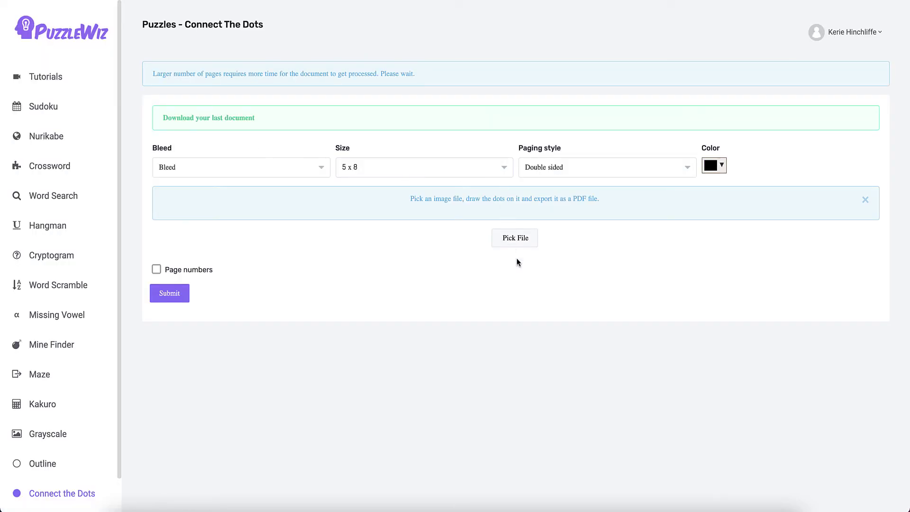
left_click(516, 239)
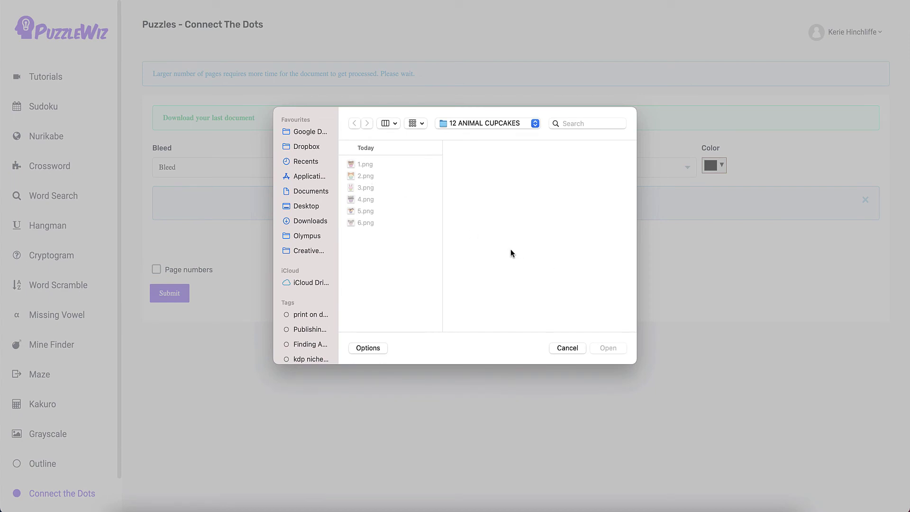
left_click(366, 175)
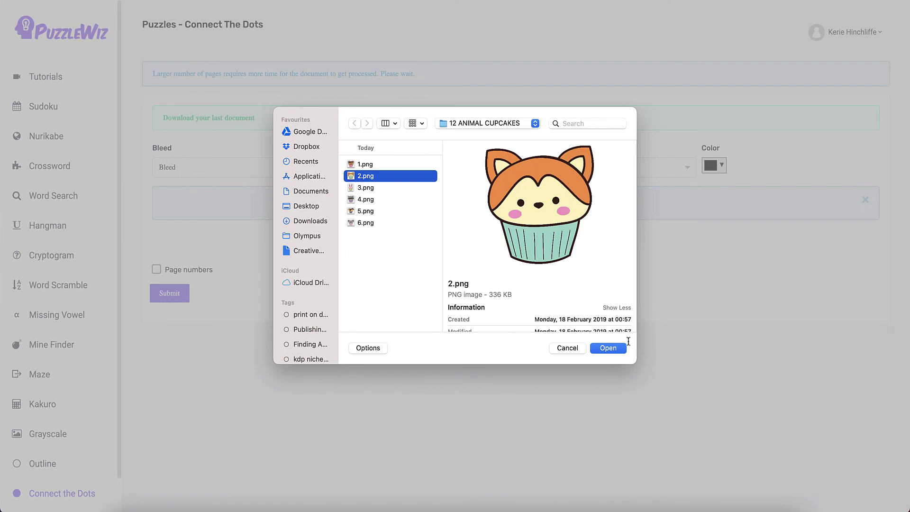
left_click(613, 348)
scroll(497, 317, "down", 10)
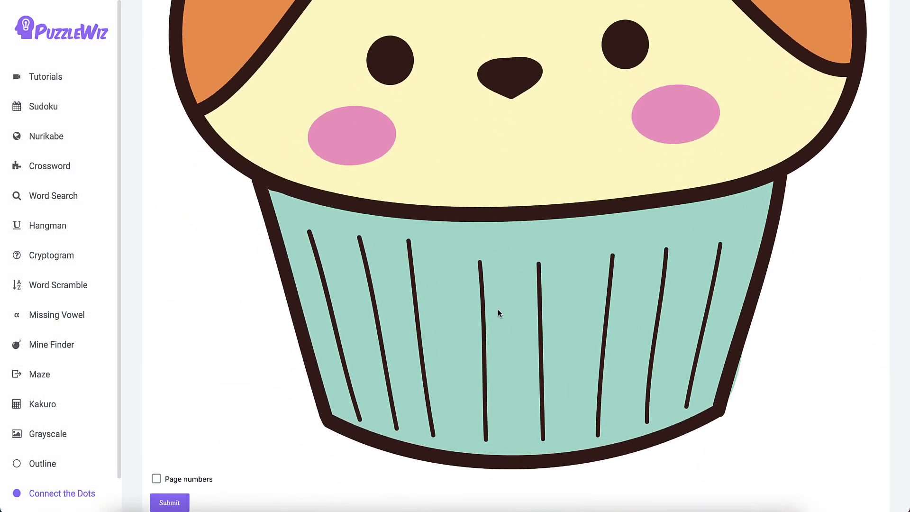
- Place dots 1–3 up the cupcake's lower left edge, nudging dot 1 slightly outward
left_click(328, 416)
left_click(303, 331)
left_click(273, 226)
mouse_move(331, 419)
left_mouse_down()
mouse_move(297, 424)
mouse_move(317, 425)
left_mouse_up()
- Add the higher dots up to dot 6, dragging dots 2, 3 and 6 onto the outline
left_click(312, 338)
left_click_drag(305, 336, 171, 54)
scroll(245, 97, "up", 3)
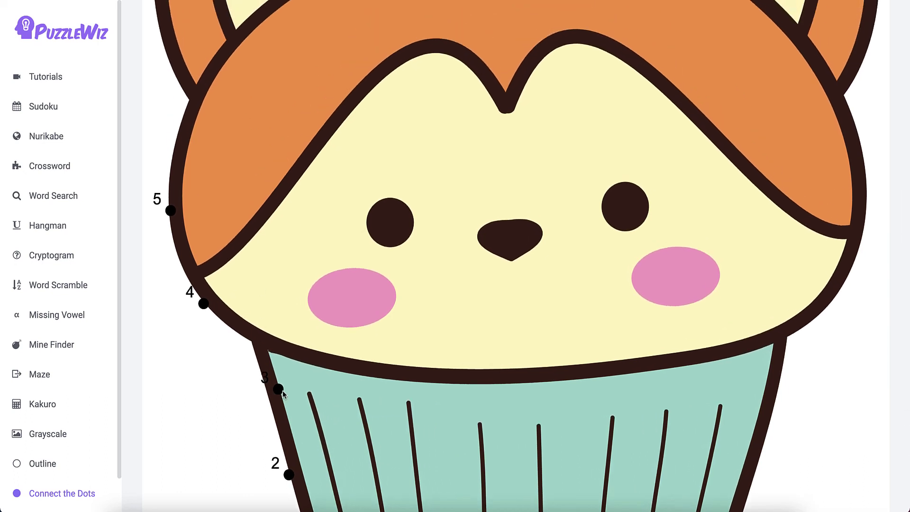
left_click_drag(281, 391, 267, 393)
scroll(249, 192, "up", 2)
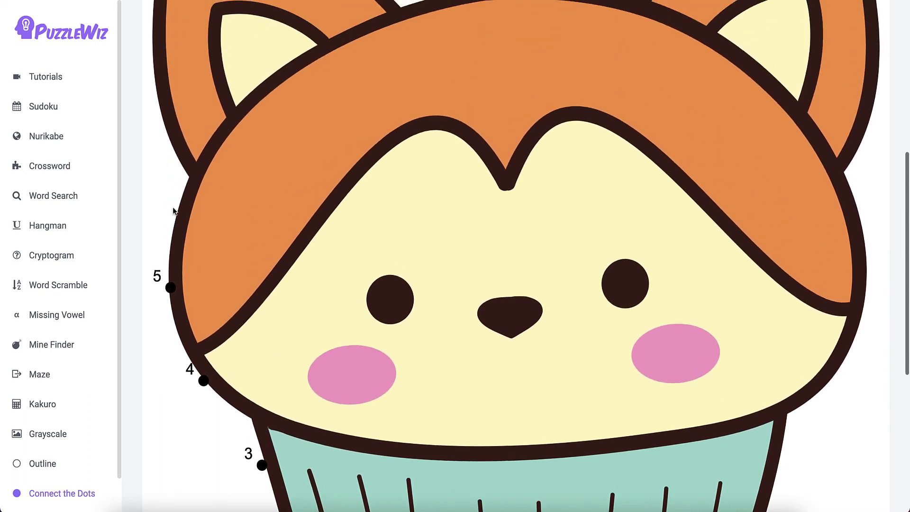
left_click(185, 200)
left_click_drag(189, 203, 179, 194)
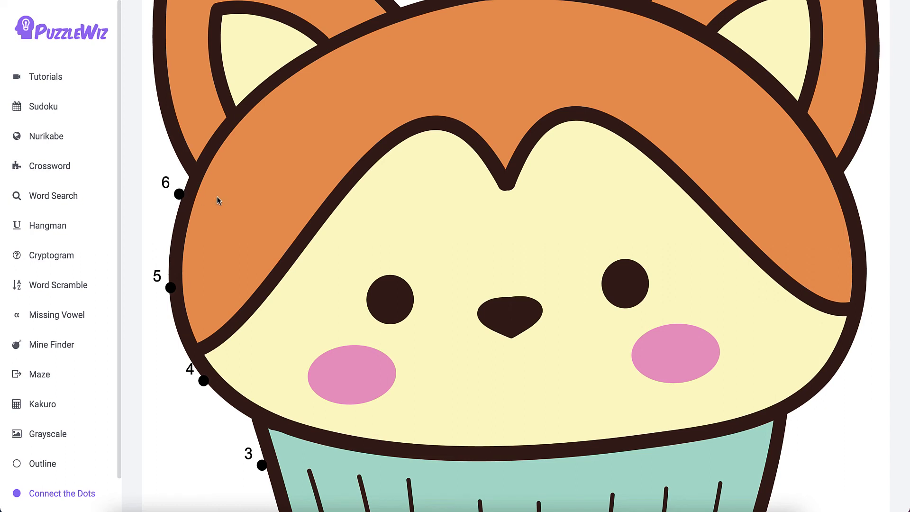